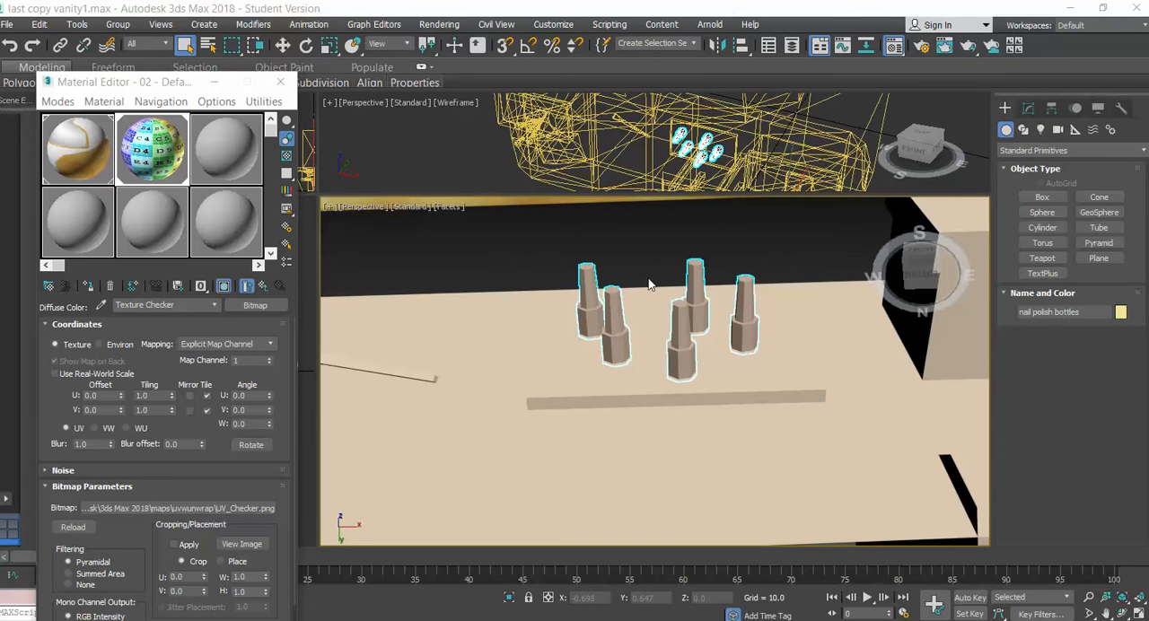
Examine the nail polish bottles on the vanity top from several distances
scroll(650, 285, down, 8)
scroll(650, 284, up, 6)
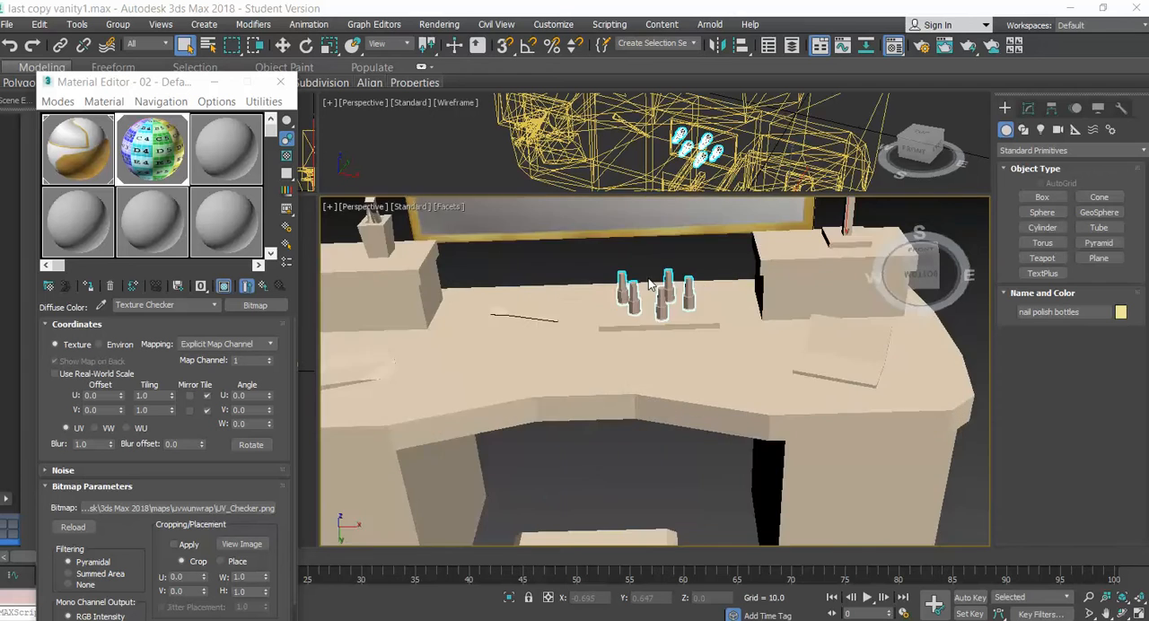
scroll(650, 284, down, 6)
scroll(650, 285, down, 1)
scroll(650, 285, up, 1)
scroll(650, 285, up, 7)
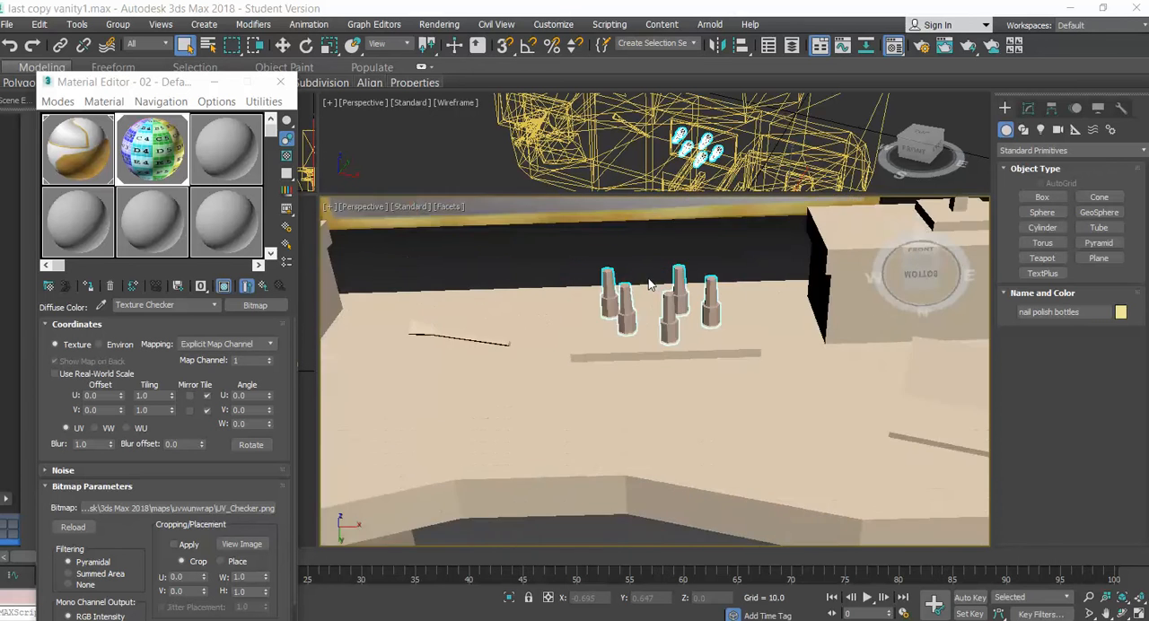
scroll(650, 285, down, 7)
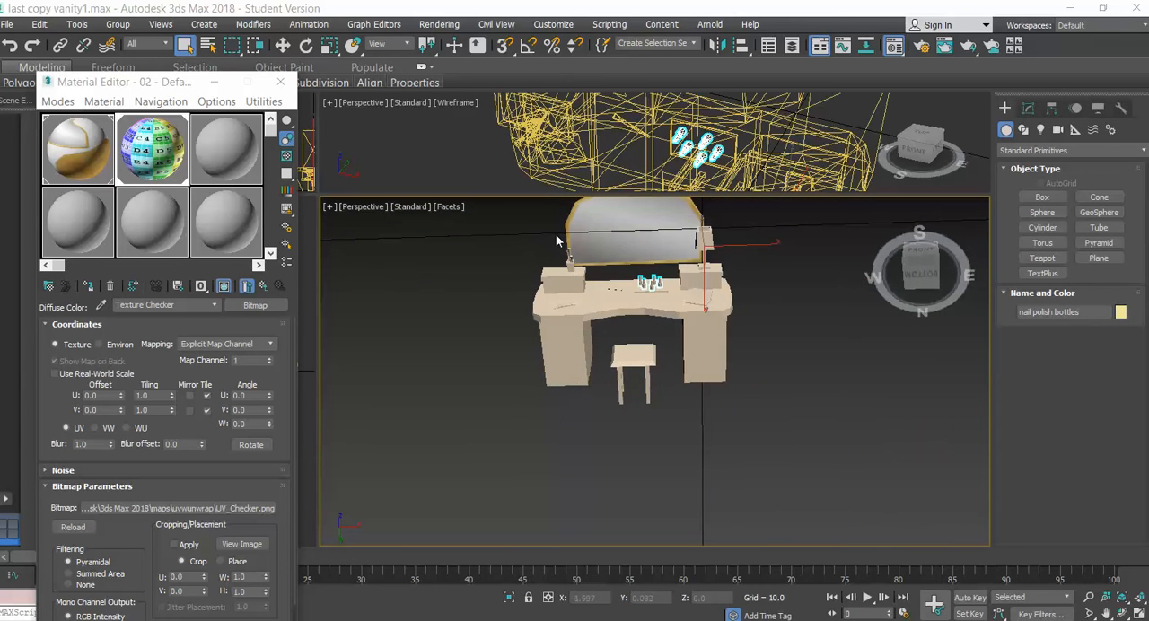
scroll(652, 284, up, 7)
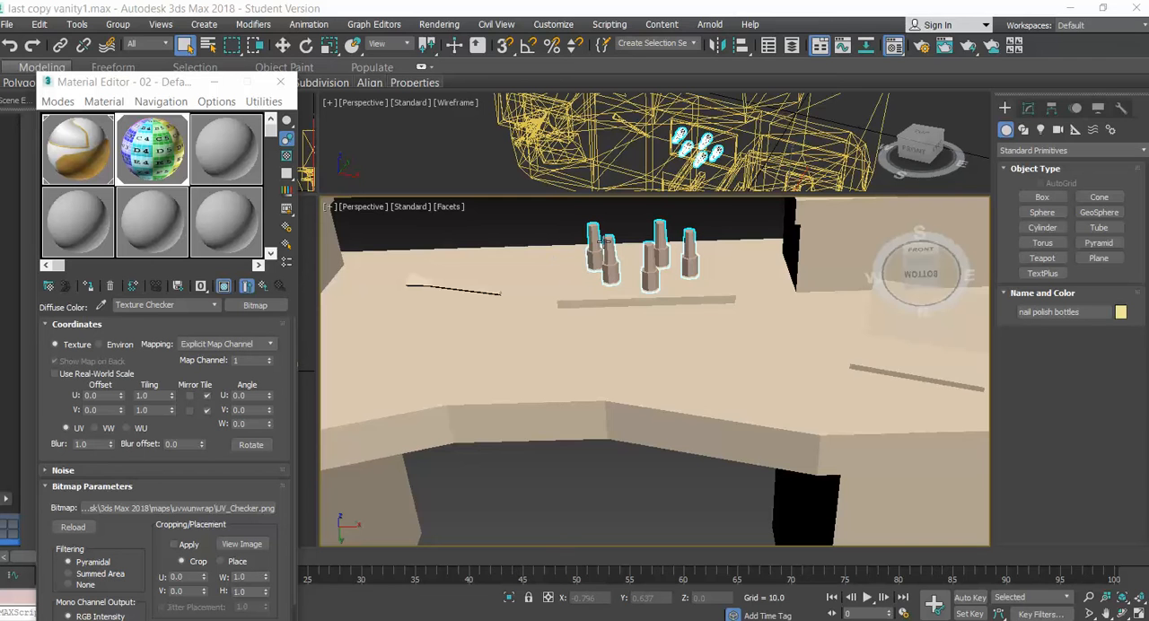
scroll(628, 287, up, 3)
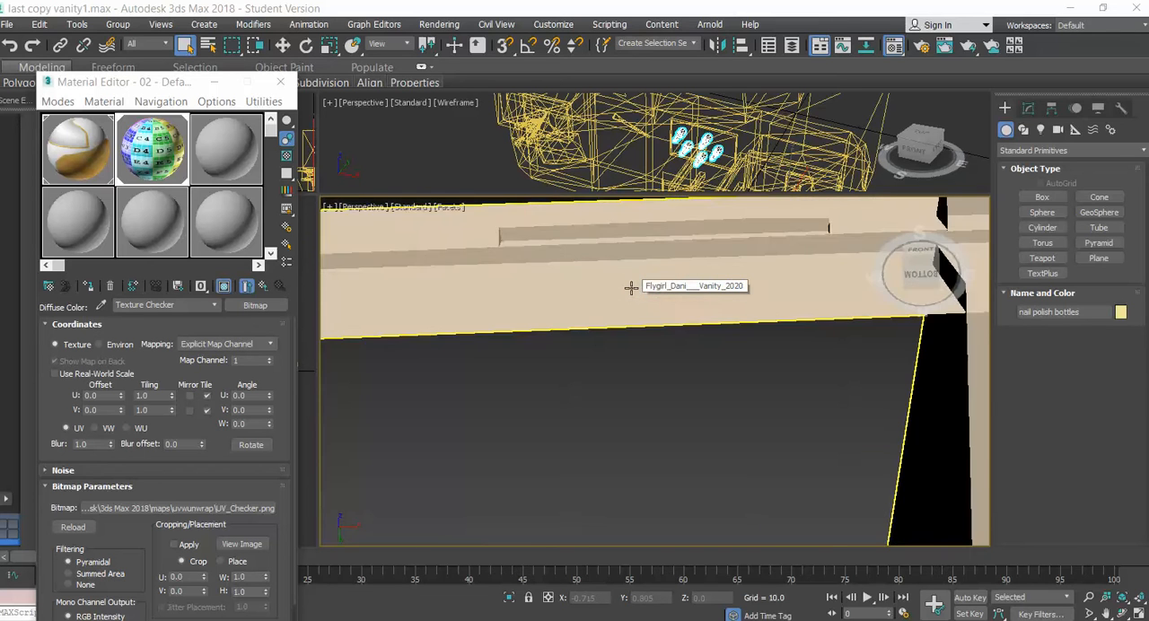
scroll(628, 287, down, 3)
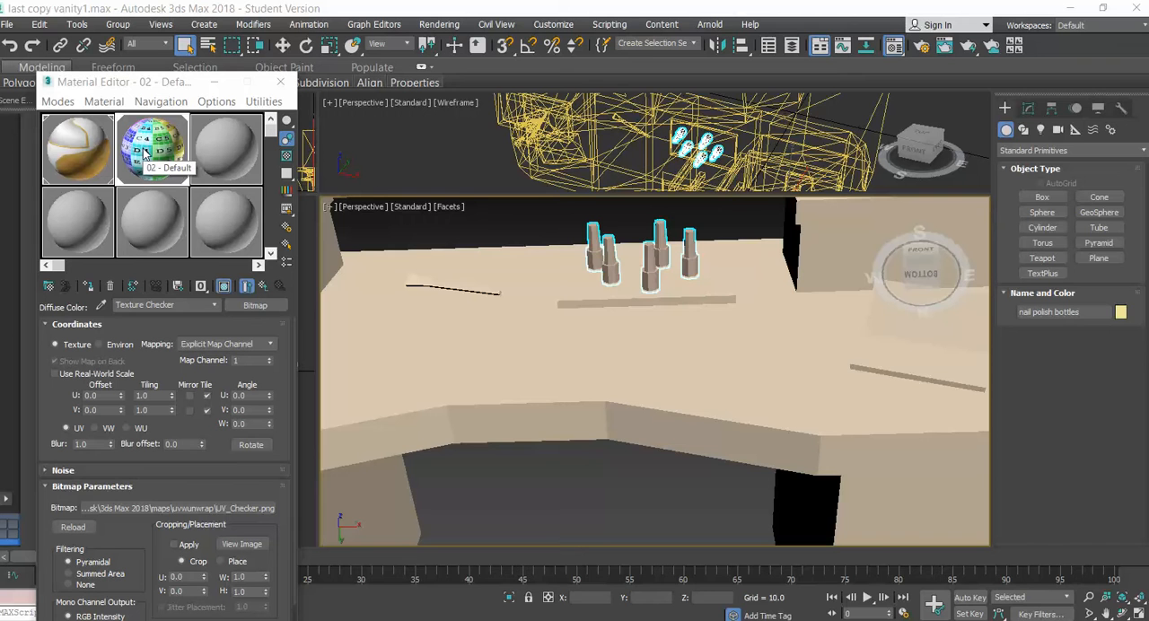
Select the UV checker material and turn off its shaded display in the viewport
click(144, 154)
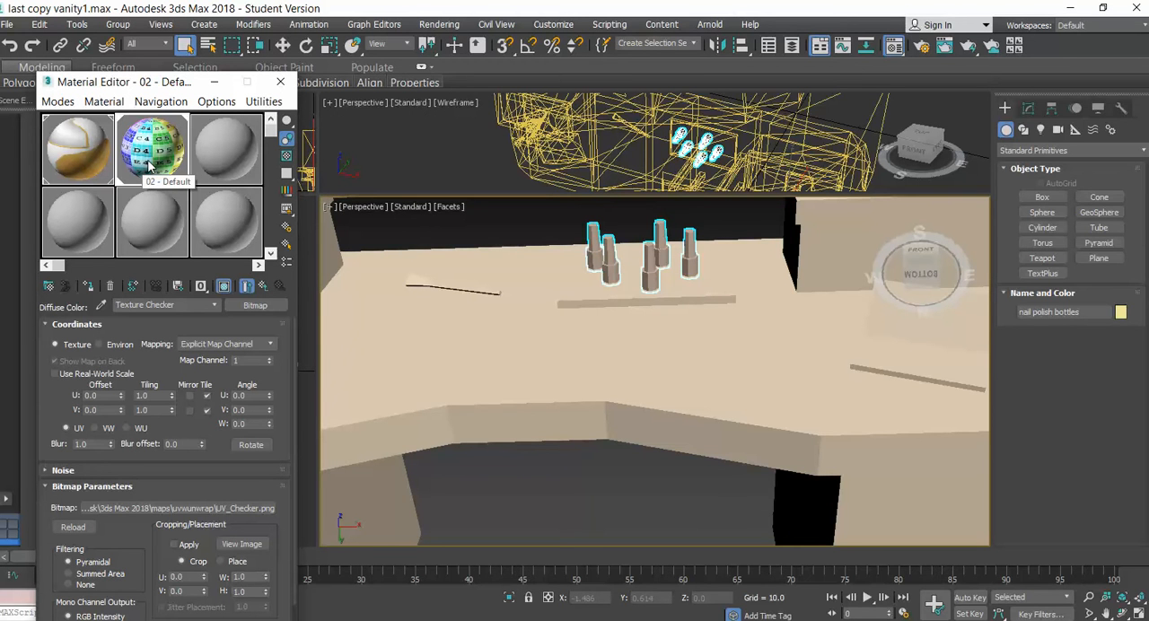
click(634, 261)
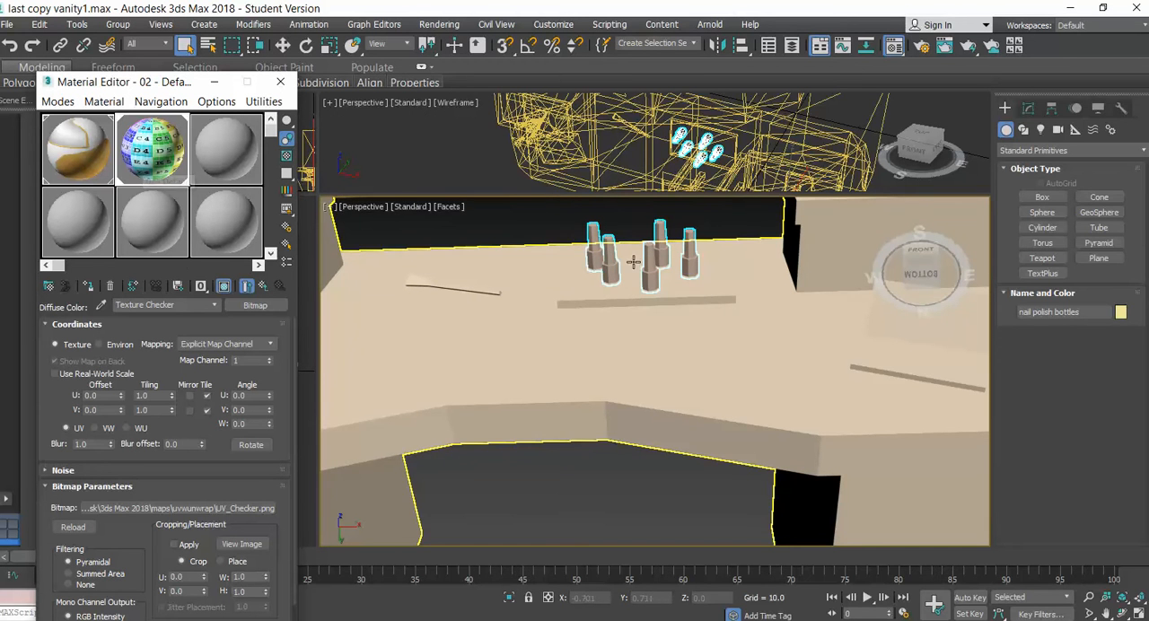
click(224, 293)
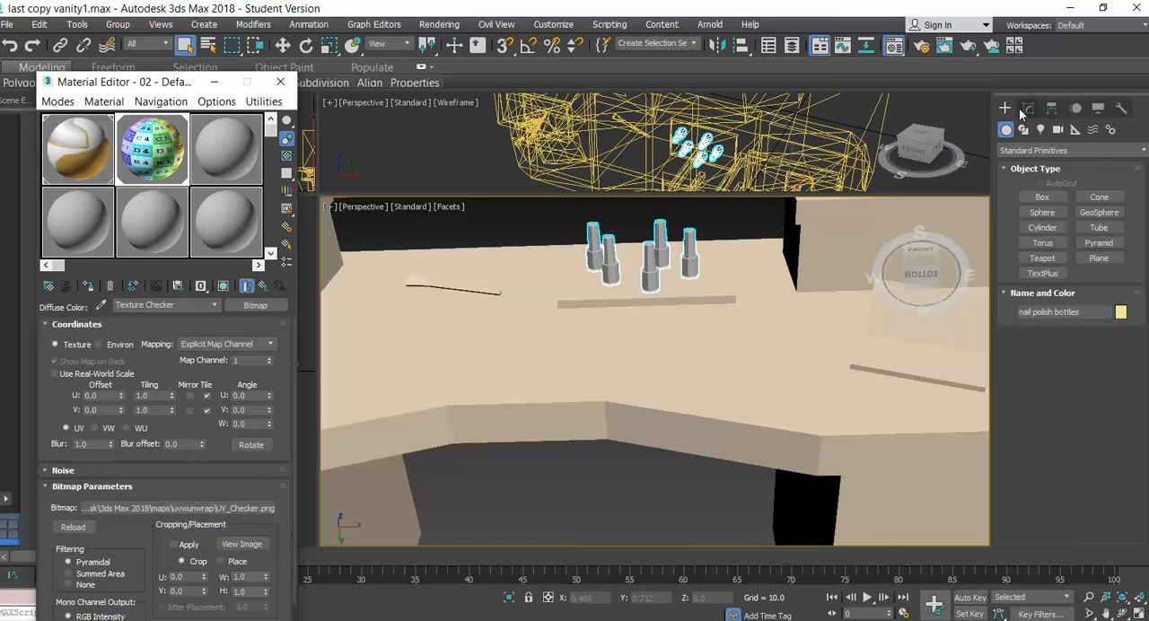
Convert the nail polish bottles to an Editable Poly
right_click(648, 265)
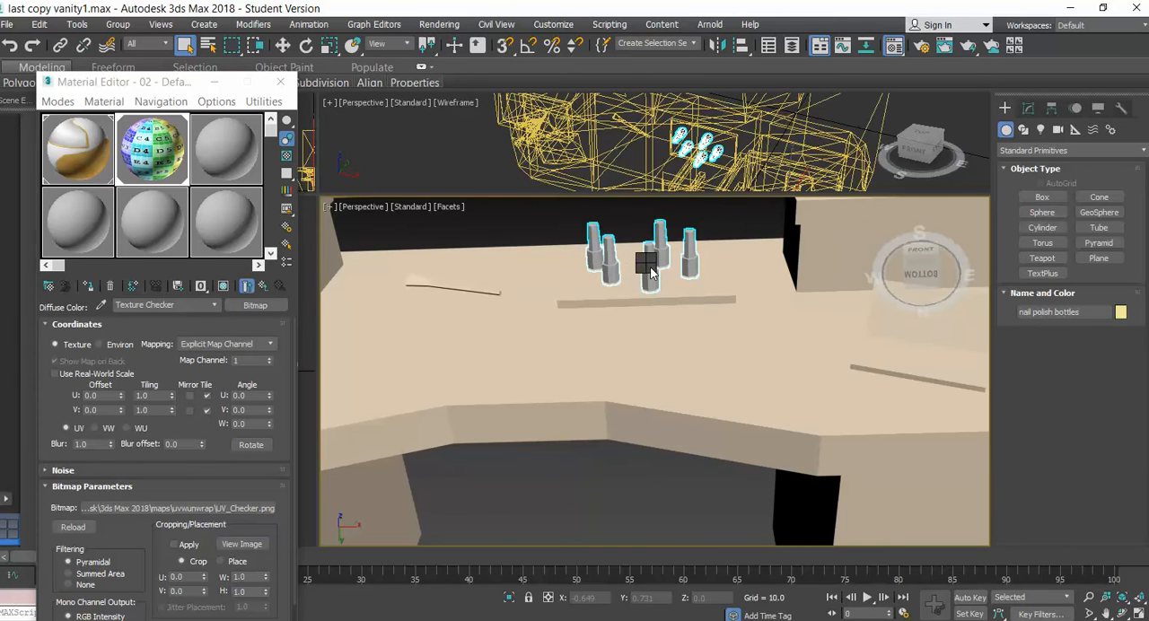
mouse_move(678, 413)
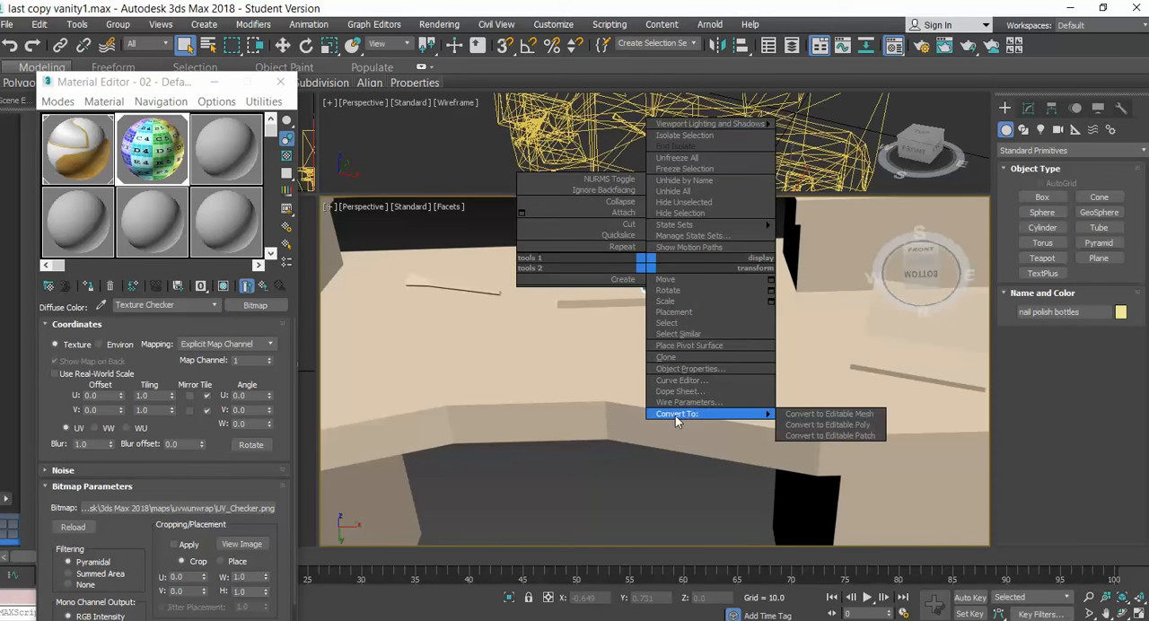
click(839, 427)
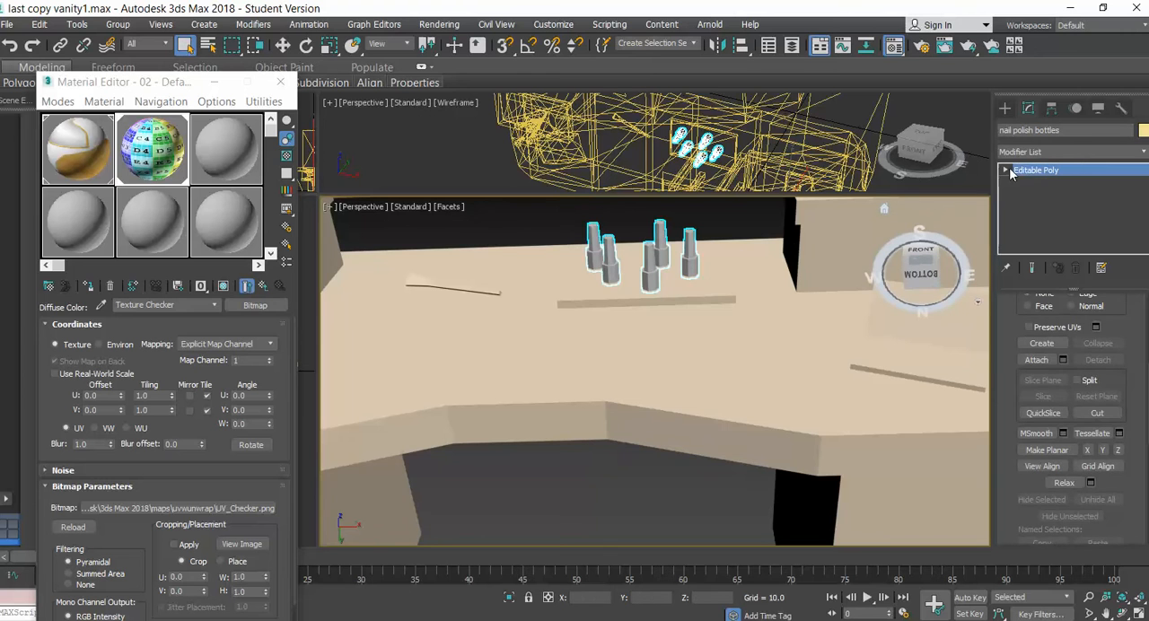
At the bottles' vertex level, turn on the checker material's shaded viewport display and assign the material to the selection
click(1027, 171)
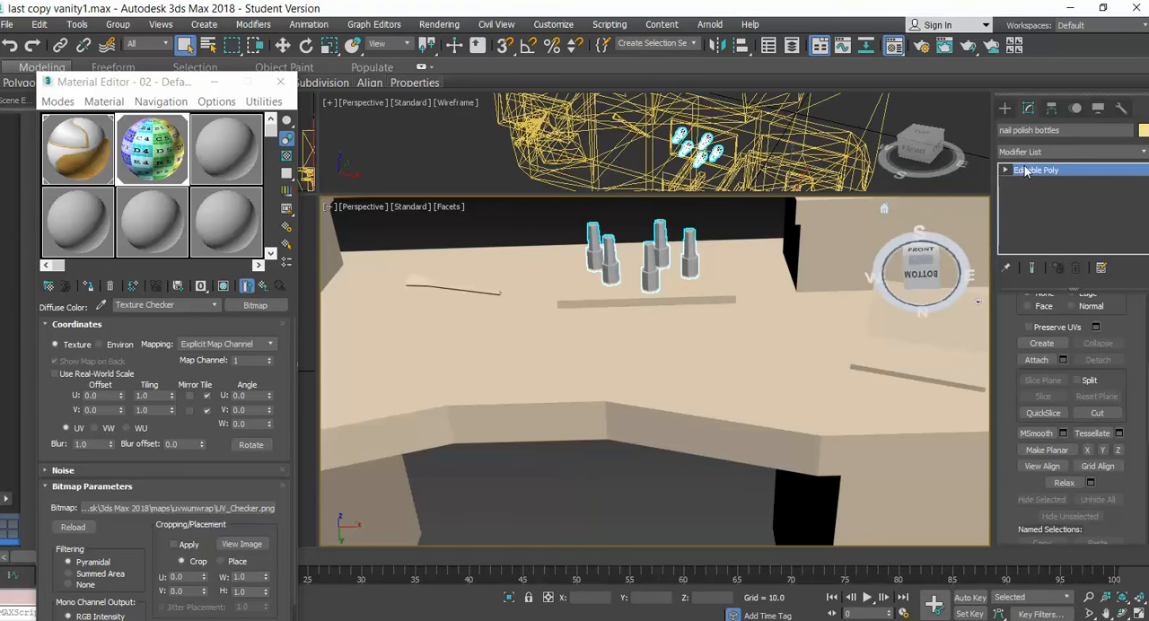
click(226, 288)
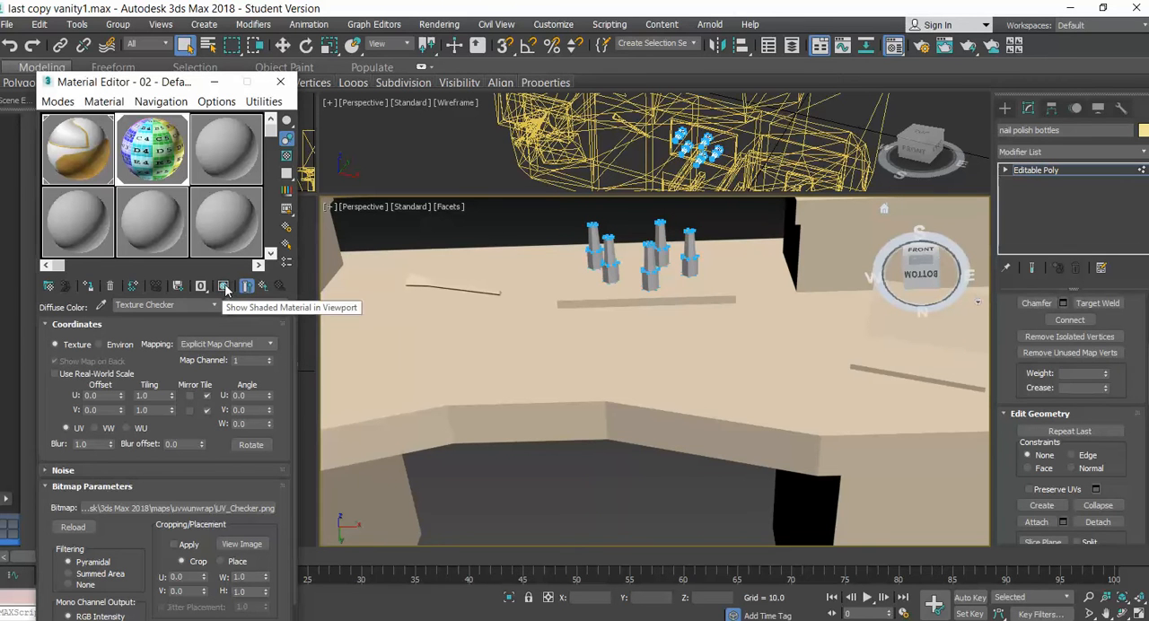
click(88, 288)
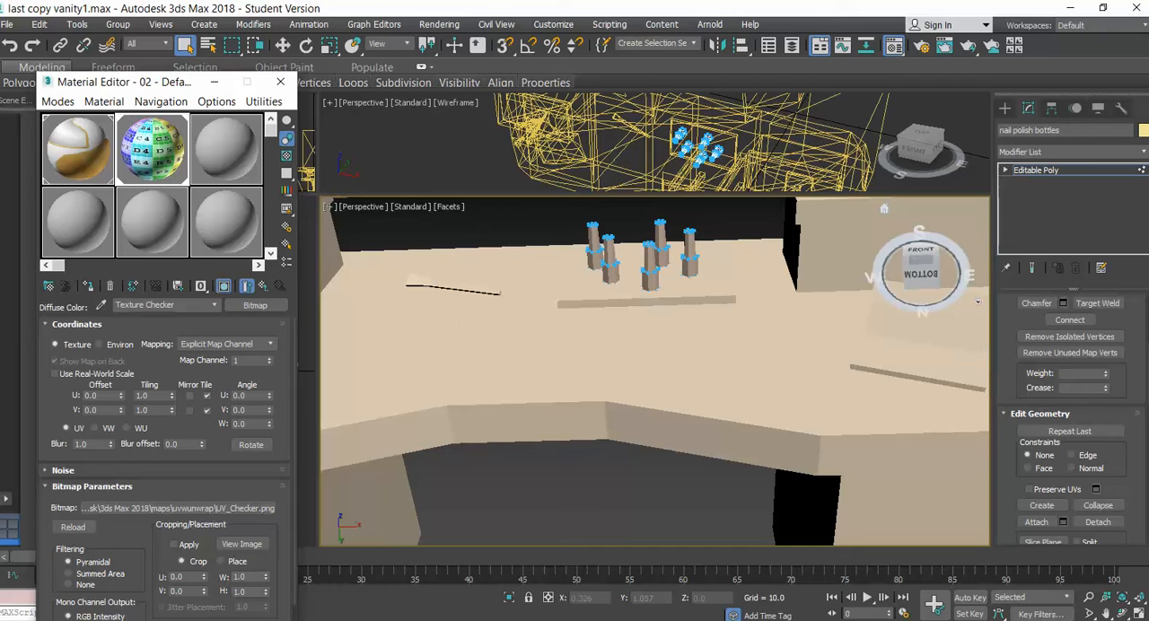
Try toggling the checker material's shaded display at the bottles' Element level, and return to the Editable Poly's object level
click(1006, 170)
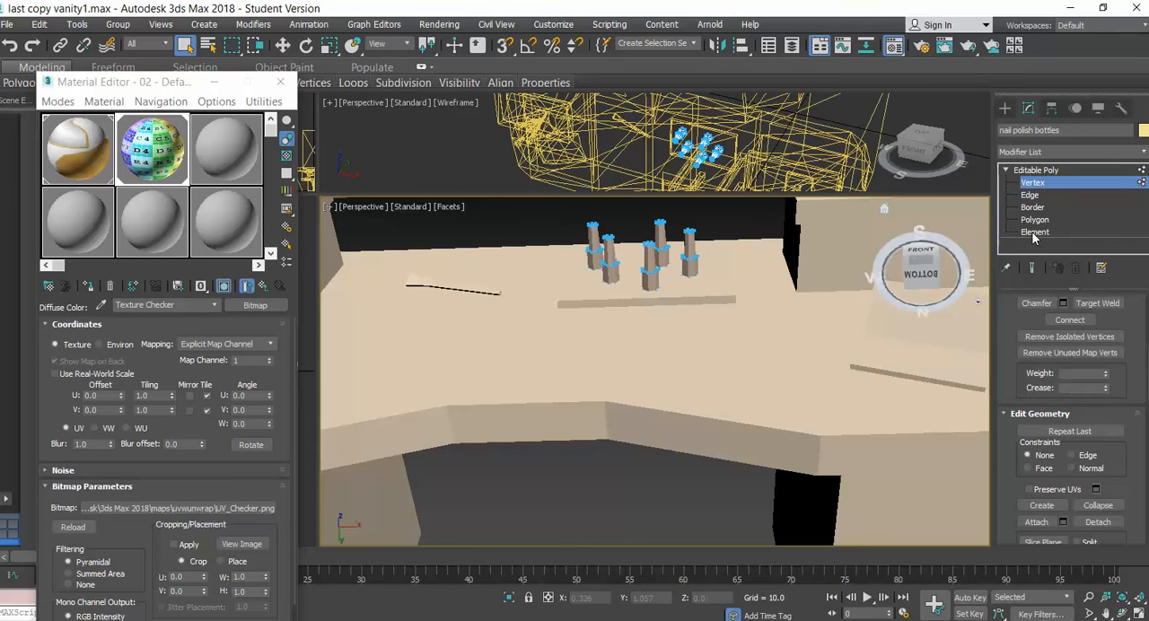
click(1035, 233)
click(1032, 172)
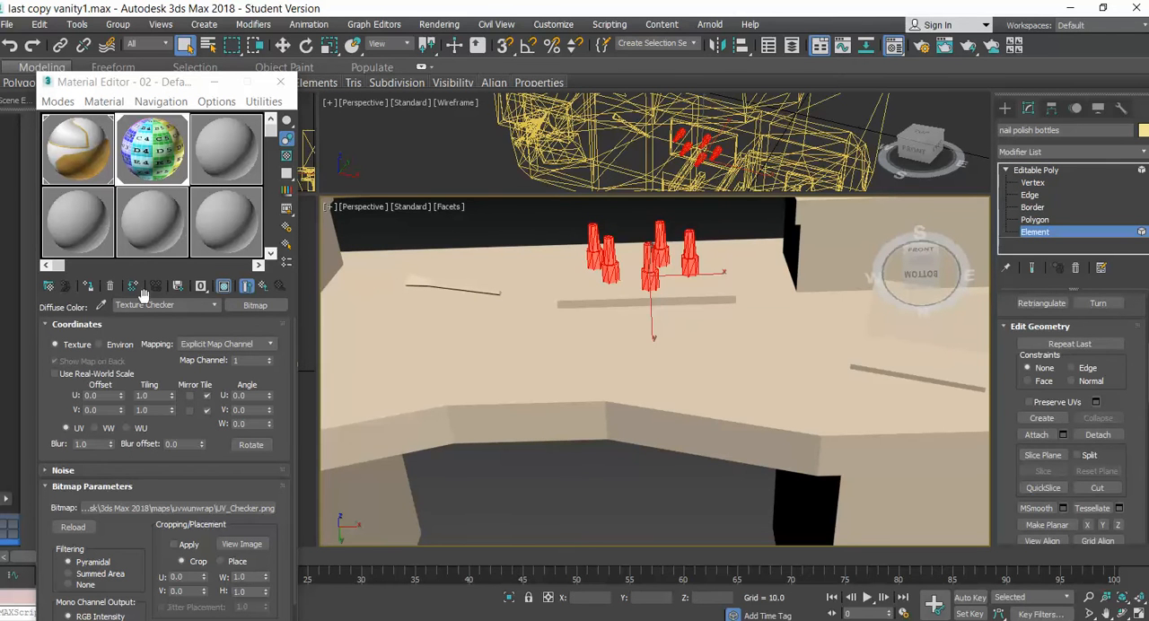
click(224, 287)
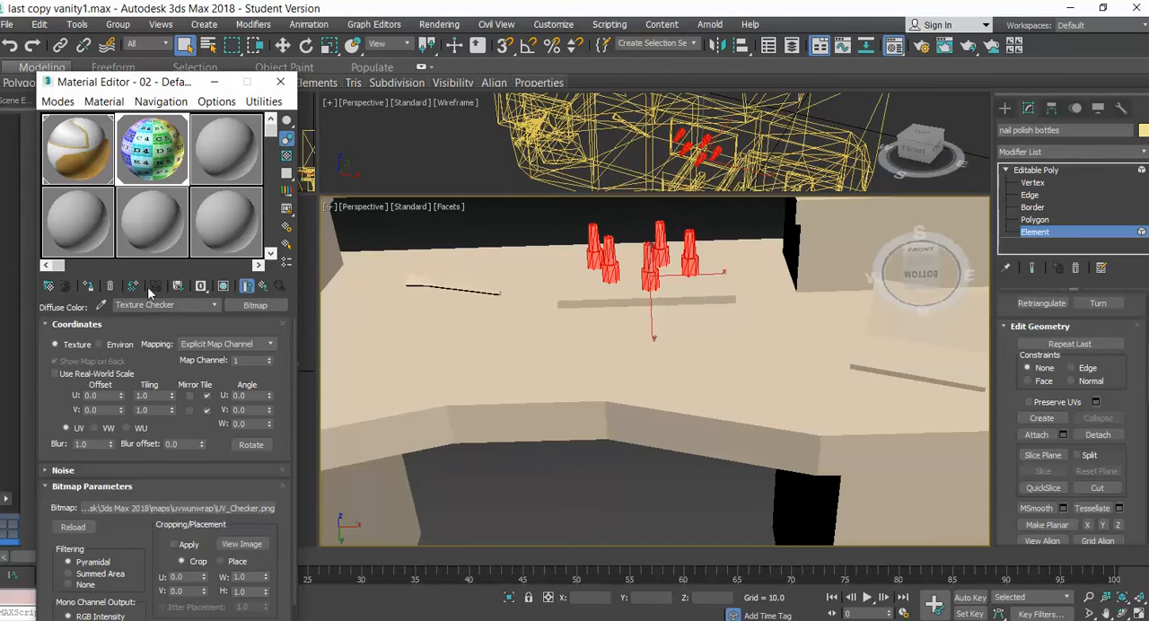
click(224, 286)
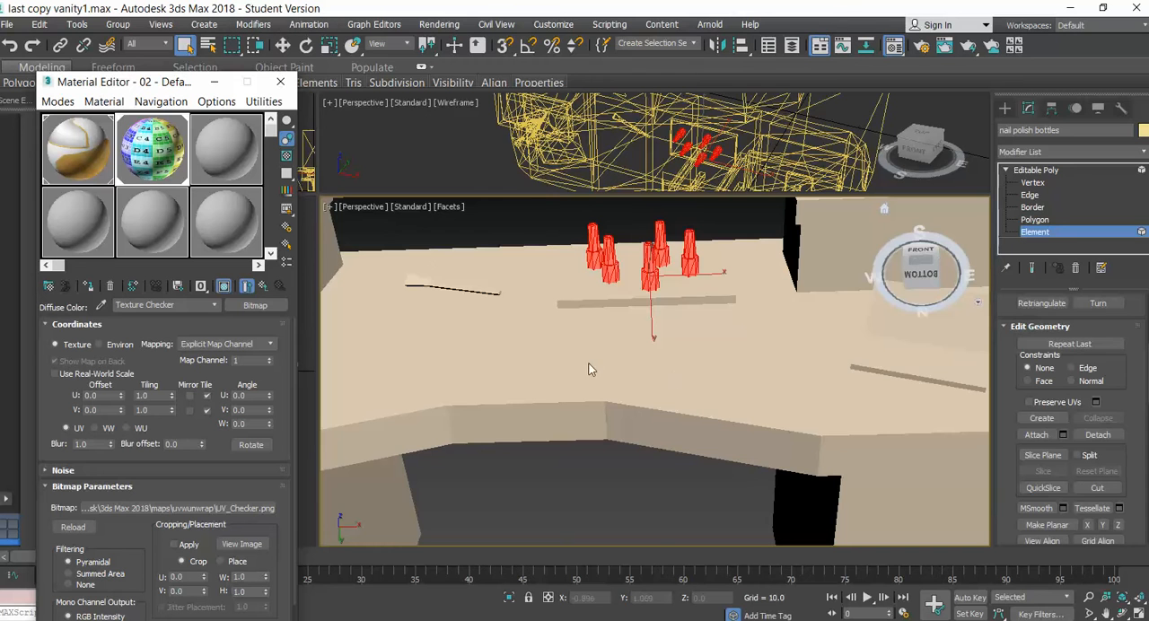
click(1059, 170)
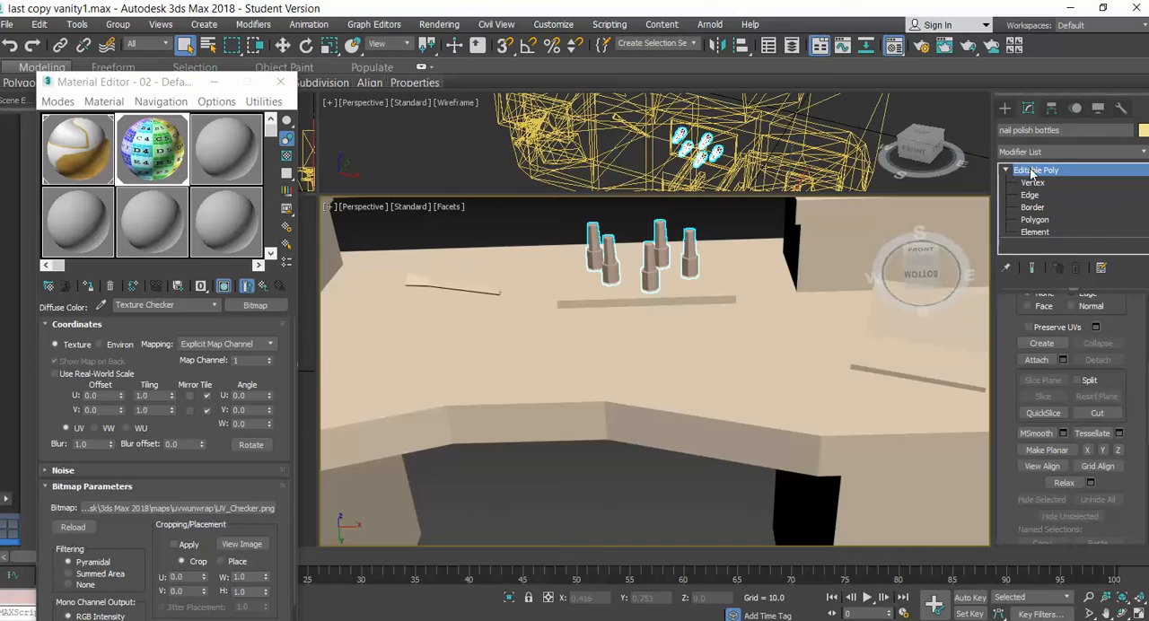
Add a UVW Map modifier to the nail polish bottles
click(255, 25)
mouse_move(276, 191)
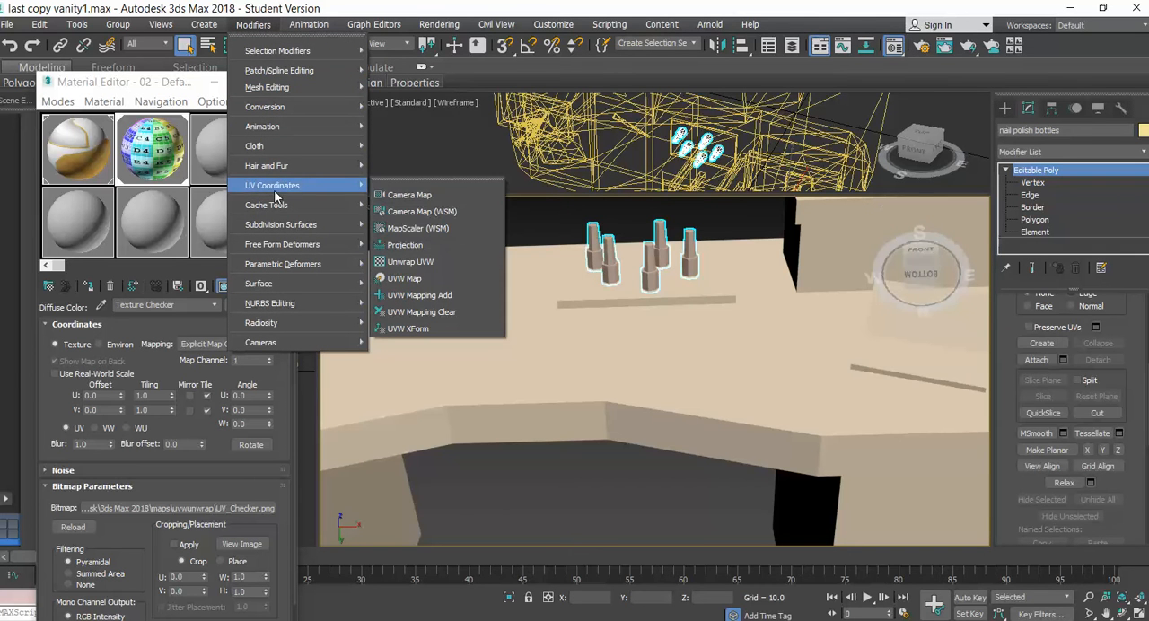
click(412, 283)
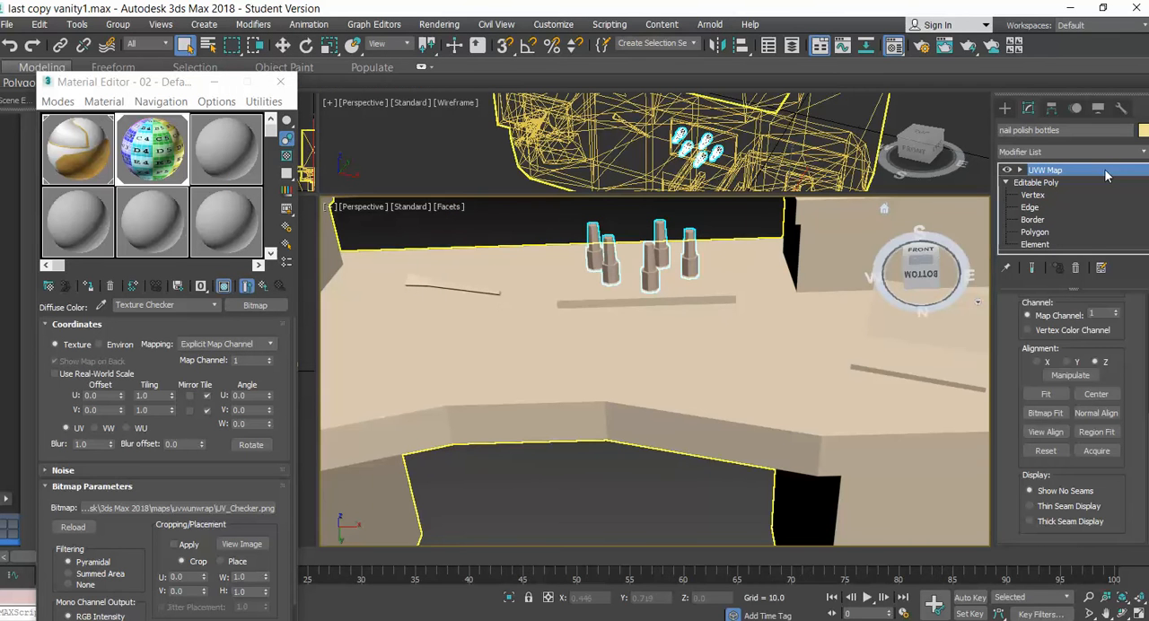
Reassign the checker material to the bottles and show it shaded in the viewport with the UVW Map gizmo active
click(246, 286)
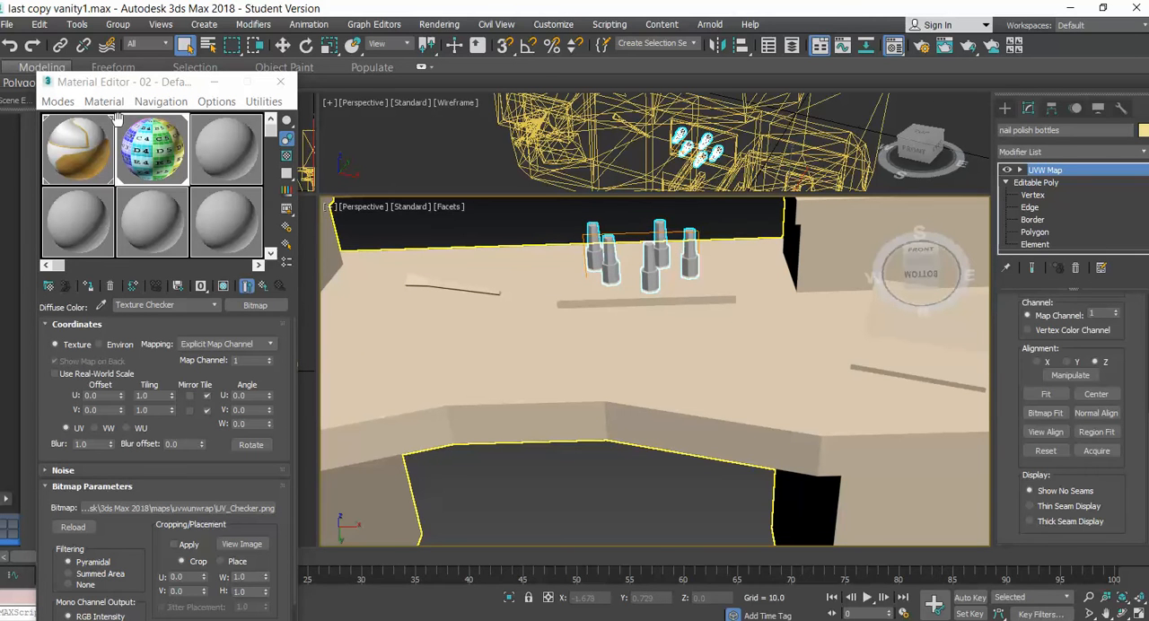
click(90, 289)
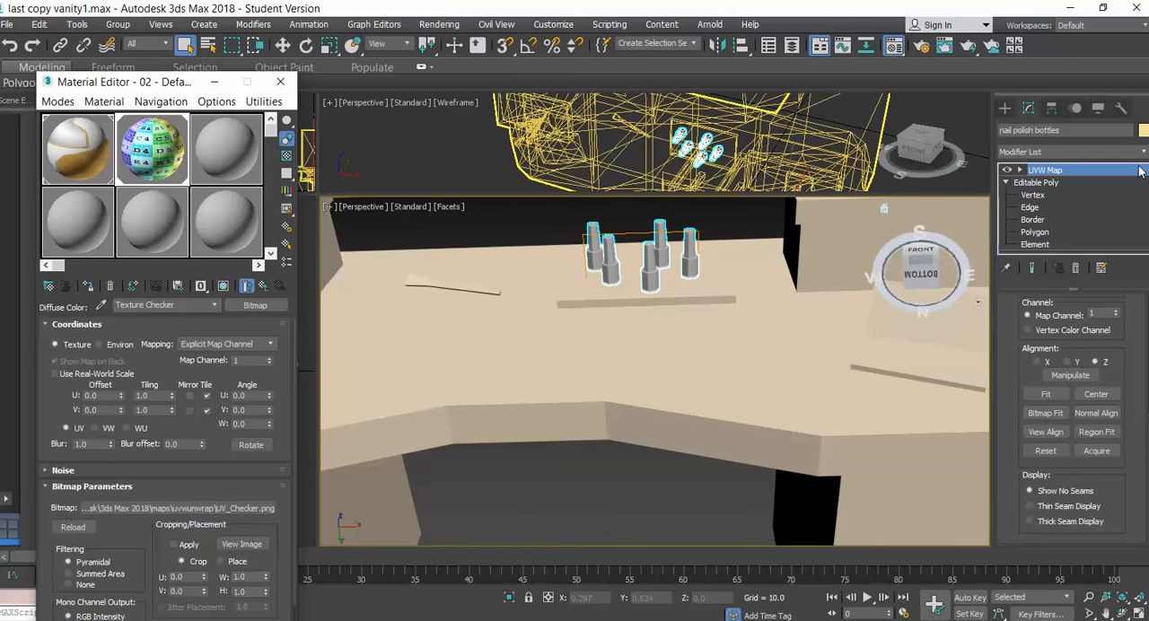
click(1020, 170)
click(1046, 182)
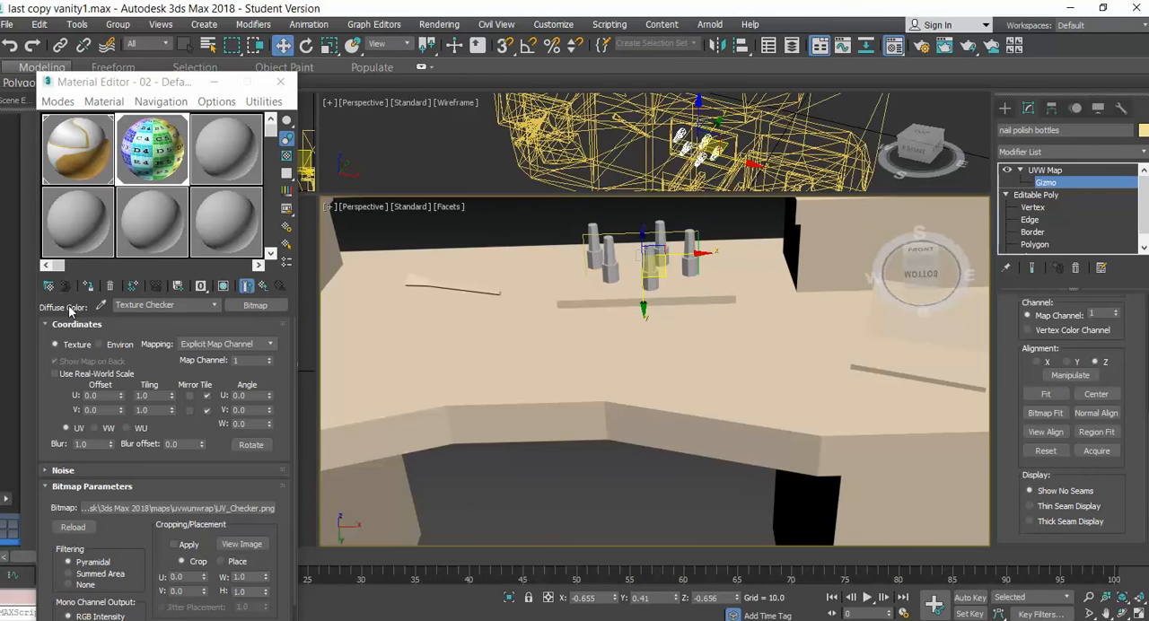
click(223, 285)
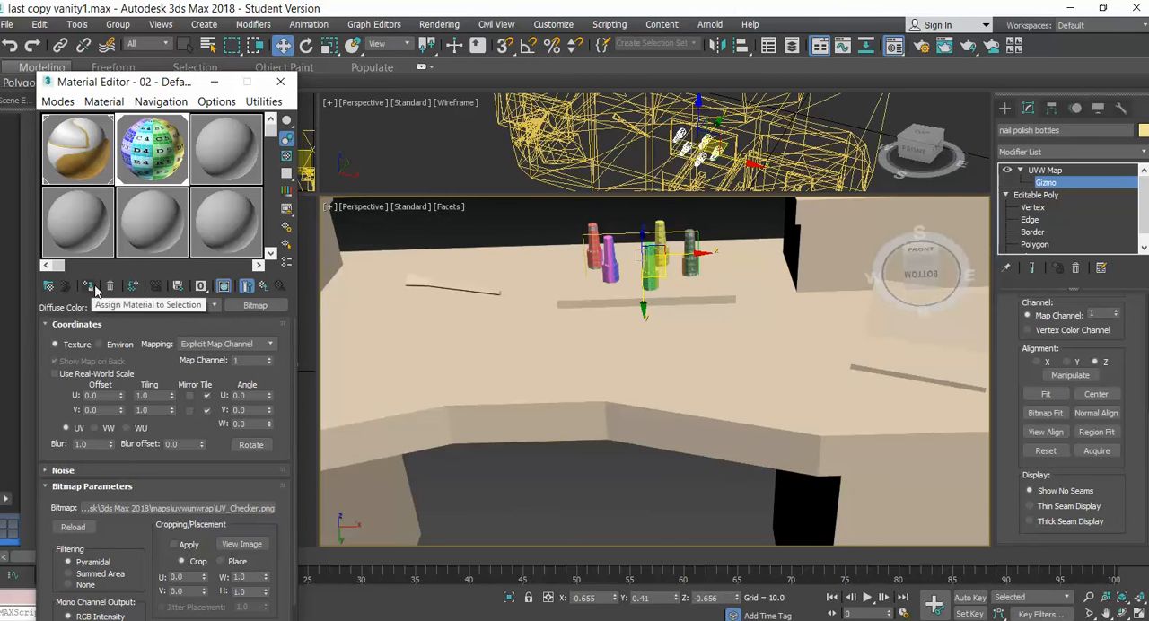
click(230, 287)
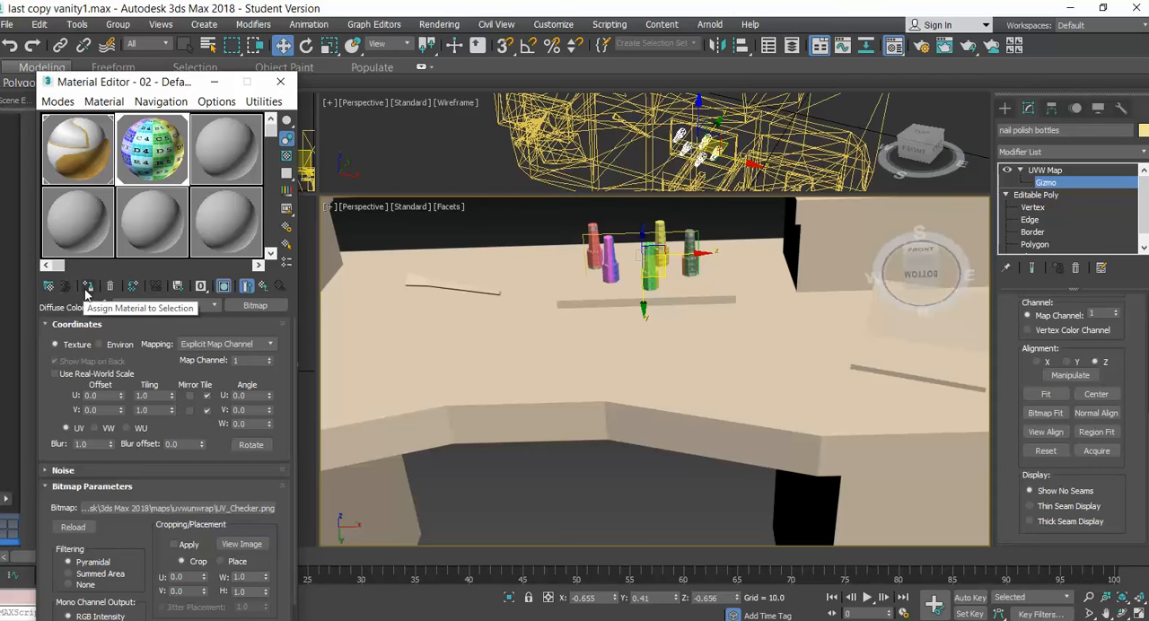
Add an Unwrap UVW modifier above the UVW Map on the nail polish bottles
click(700, 305)
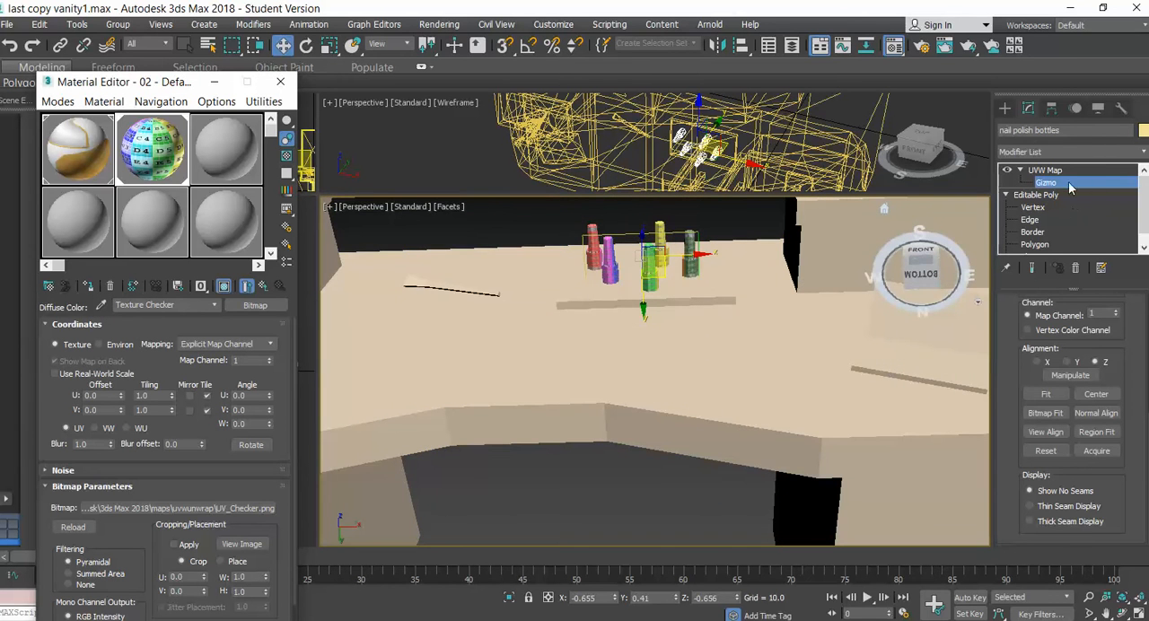
click(248, 26)
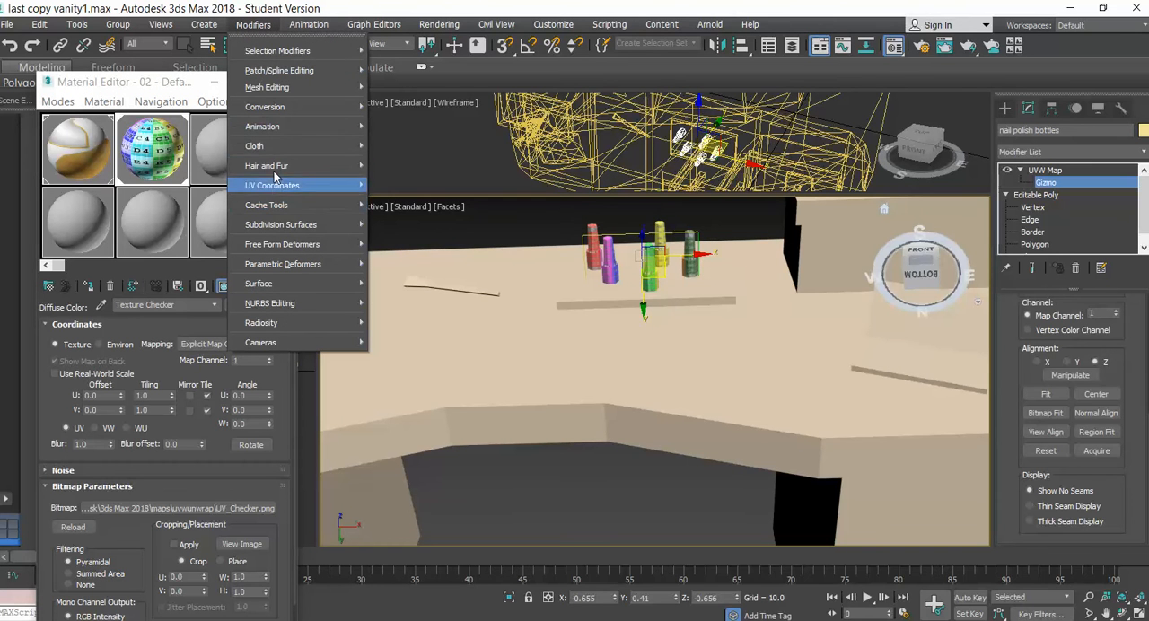
mouse_move(303, 187)
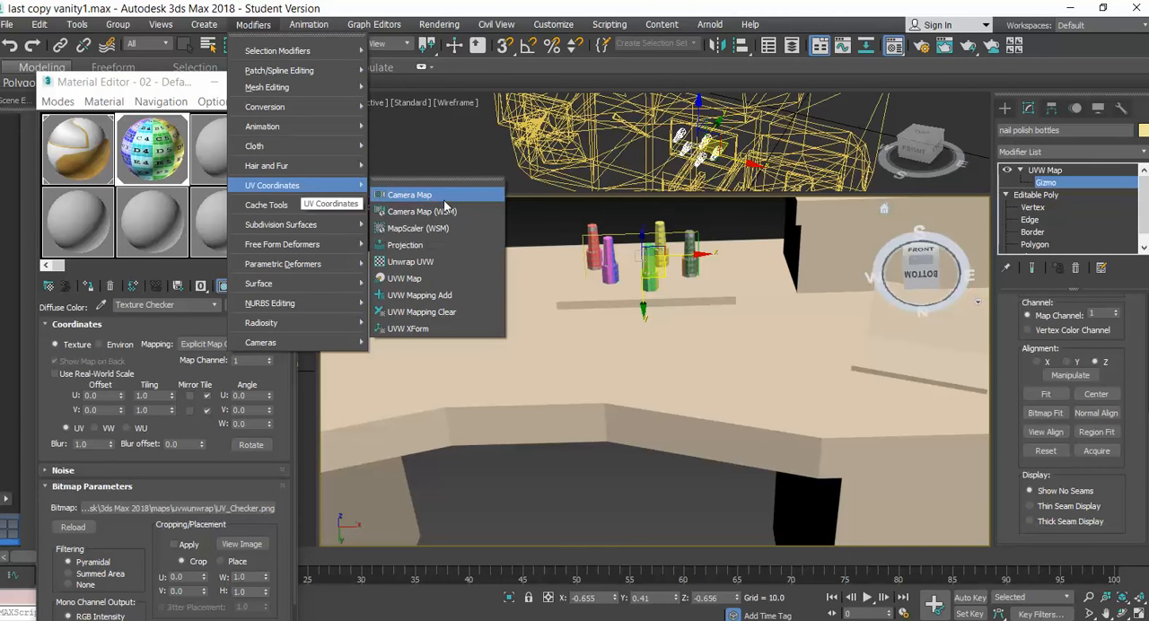
click(422, 266)
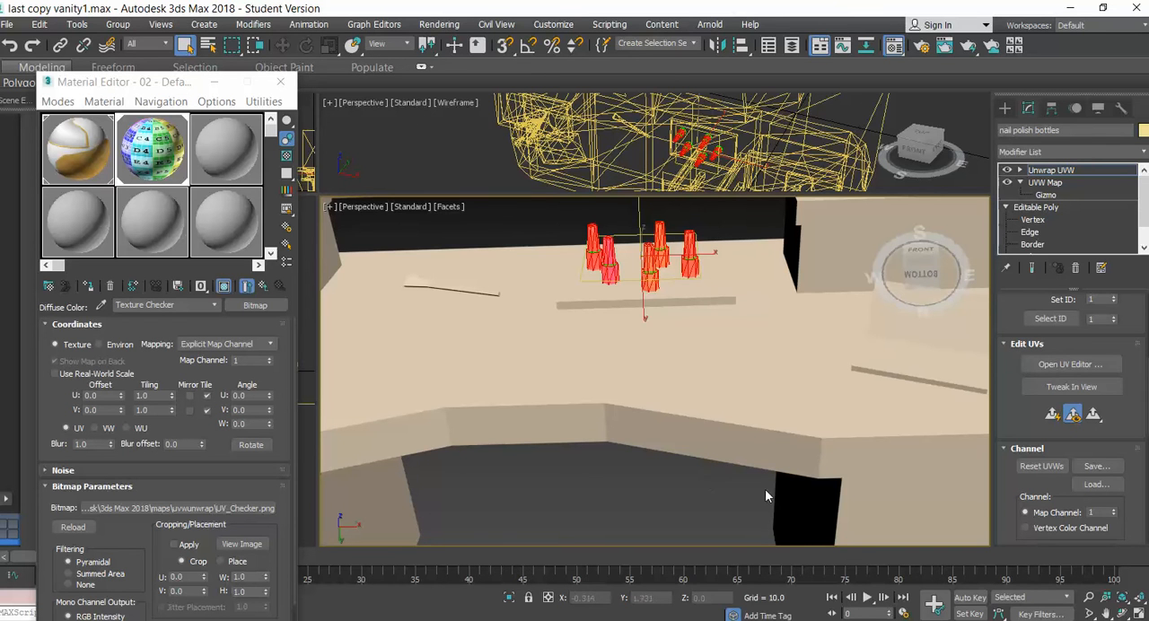
Select all edges of the five nail polish bottles at the Unwrap UVW modifier's Edge level
scroll(801, 336, down, 3)
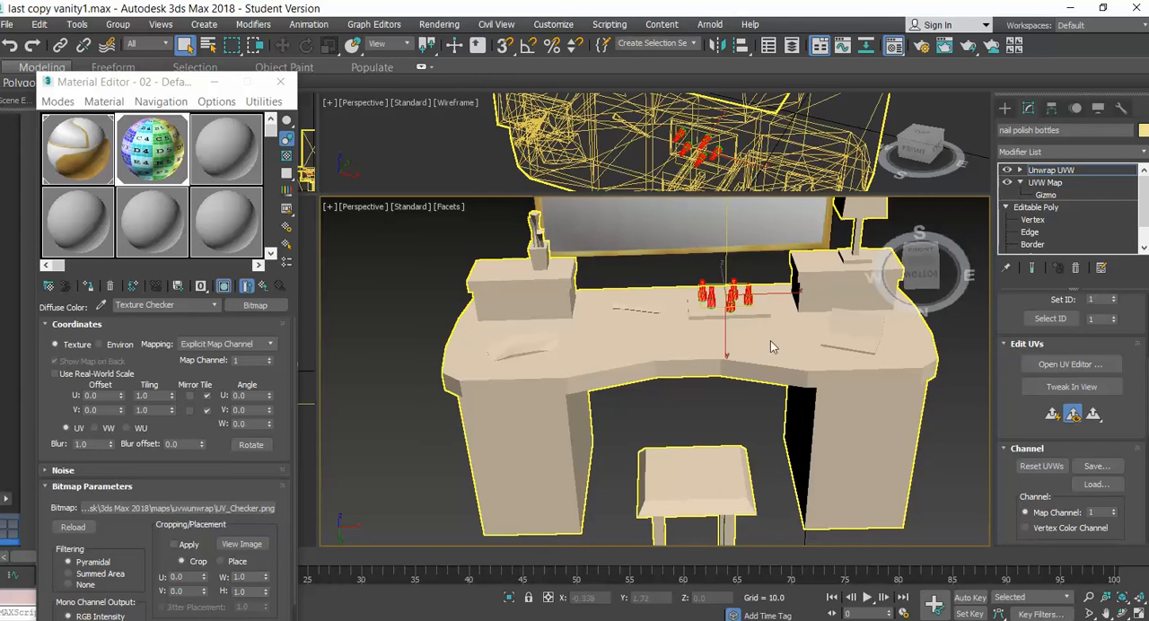
scroll(735, 308, down, 2)
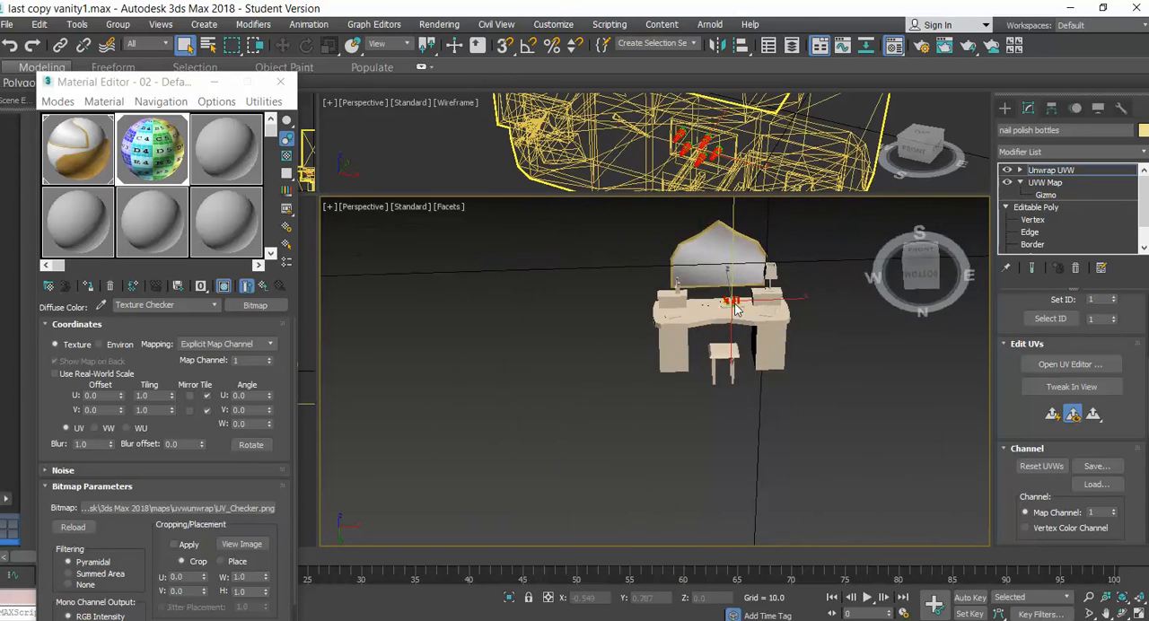
scroll(735, 308, up, 8)
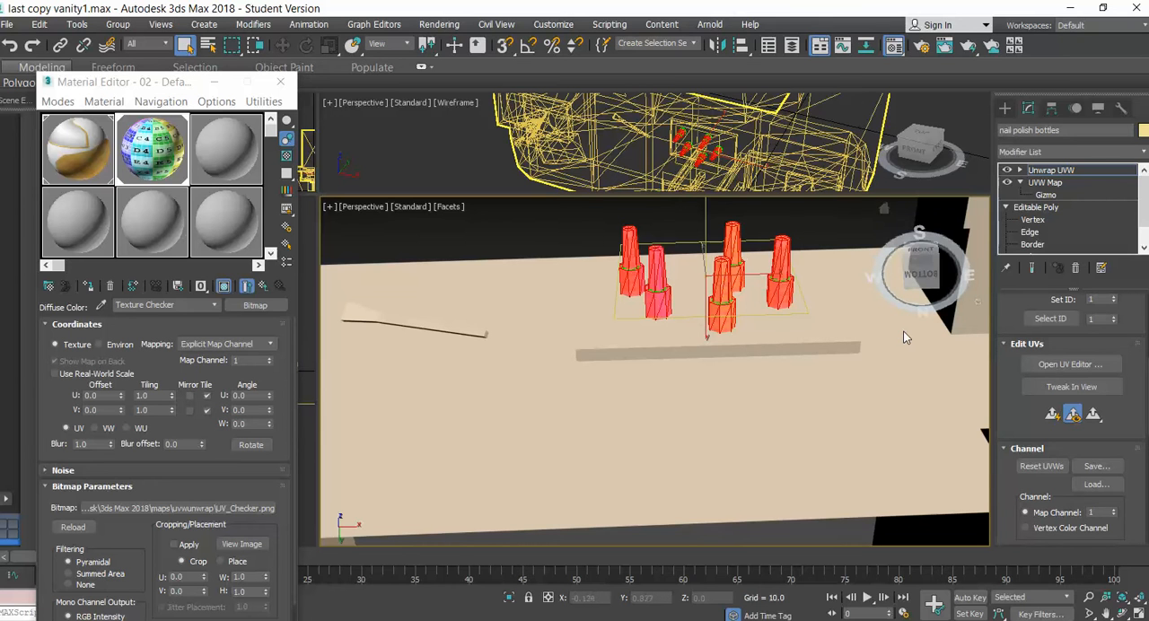
click(1020, 169)
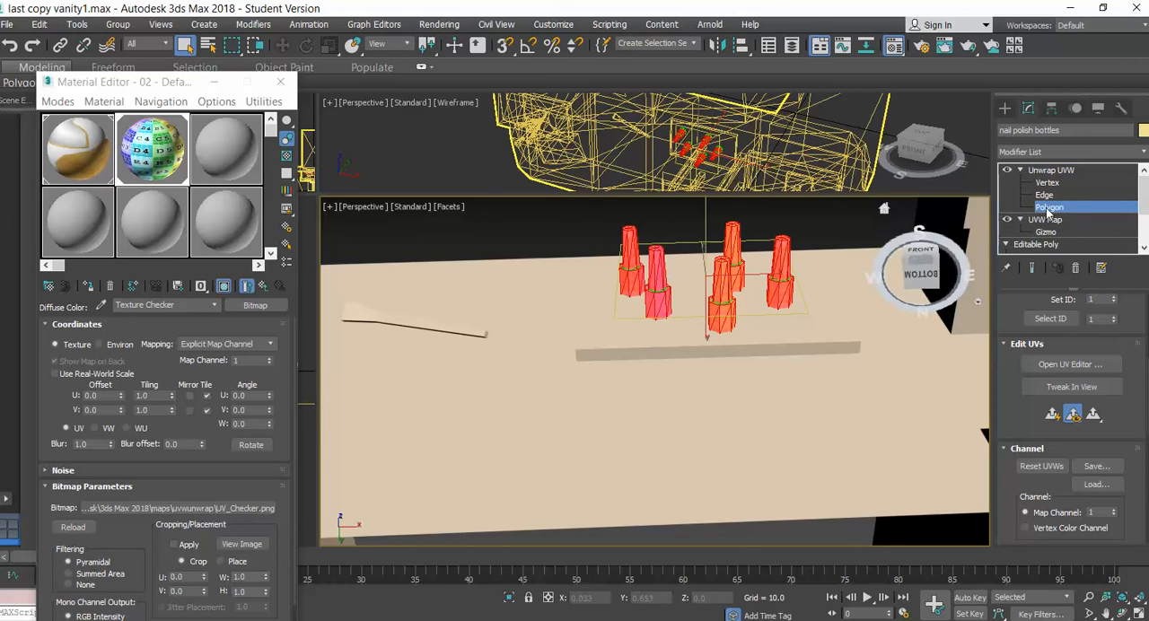
click(1044, 194)
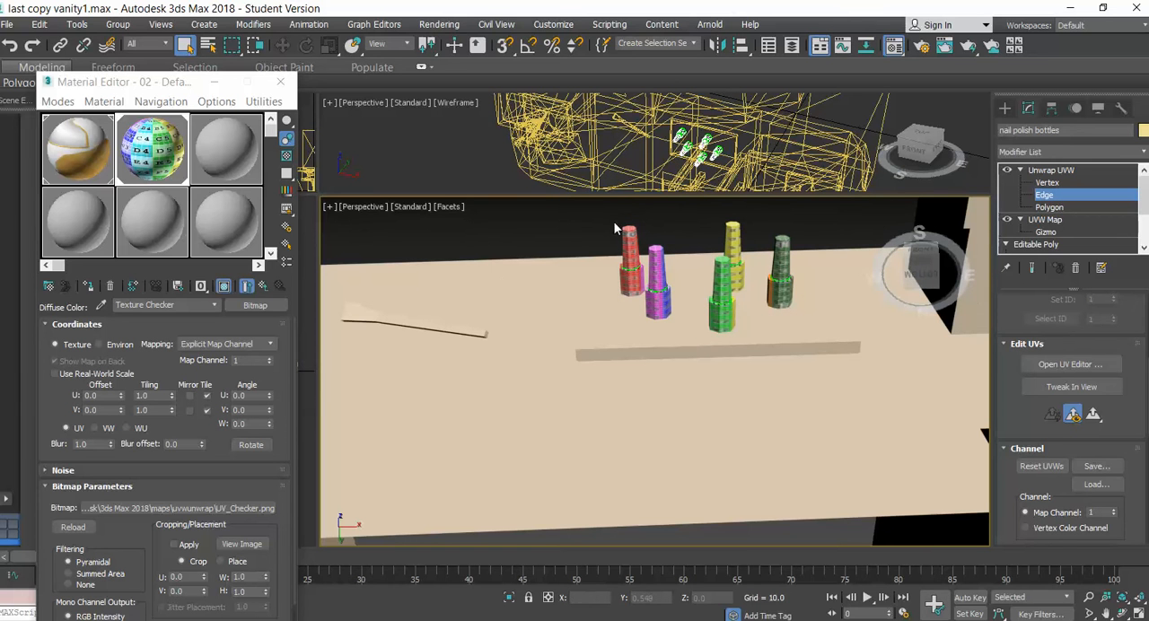
drag(612, 215, 819, 341)
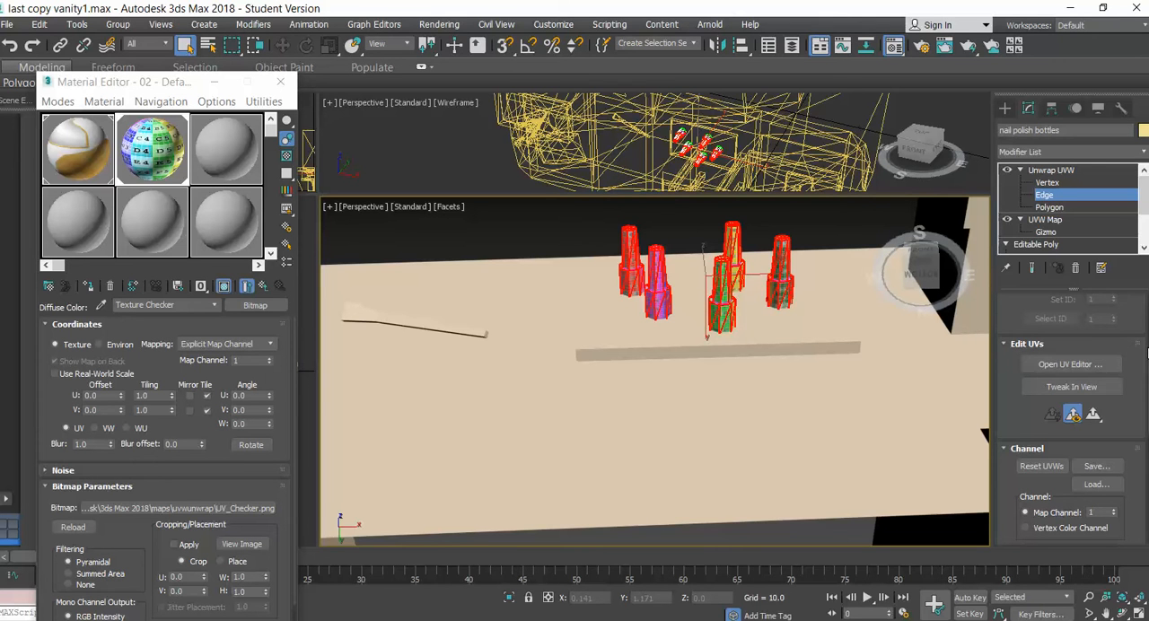
Convert the bottles' edge selection to peel seams
scroll(1118, 344, down, 5)
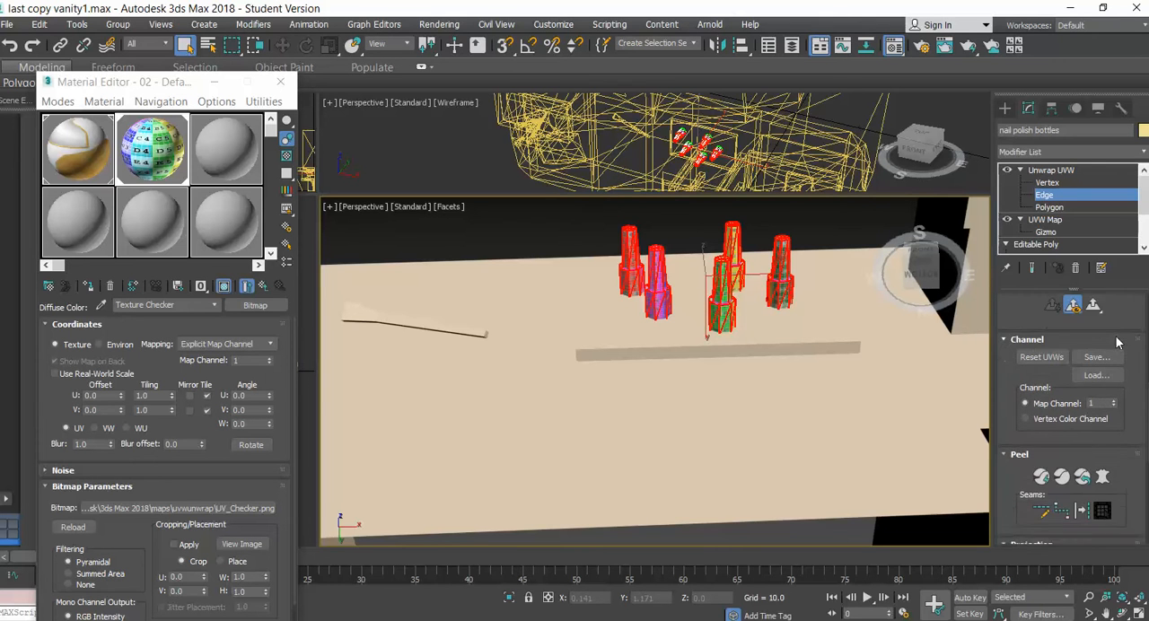
scroll(1116, 339, down, 2)
scroll(1113, 335, down, 1)
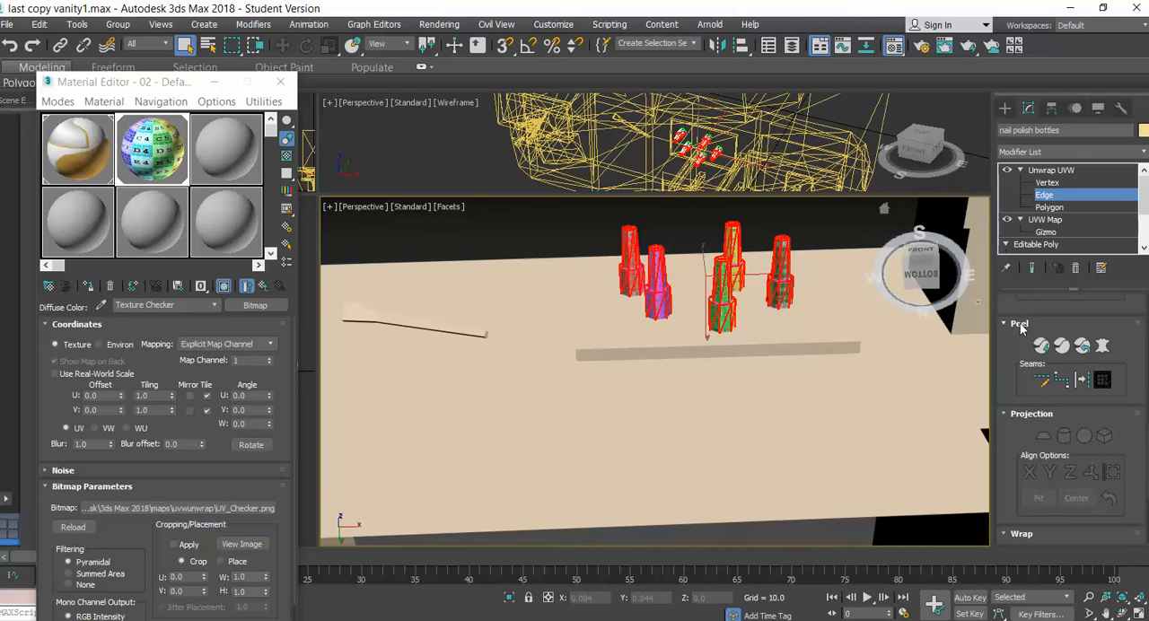
click(1083, 381)
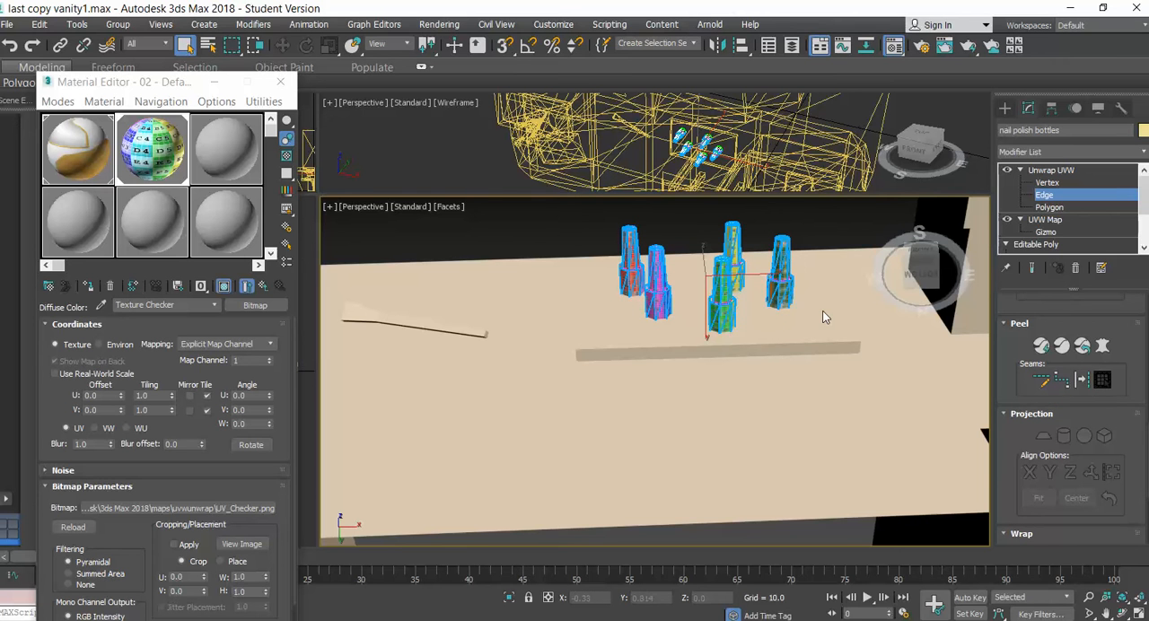
scroll(823, 310, down, 5)
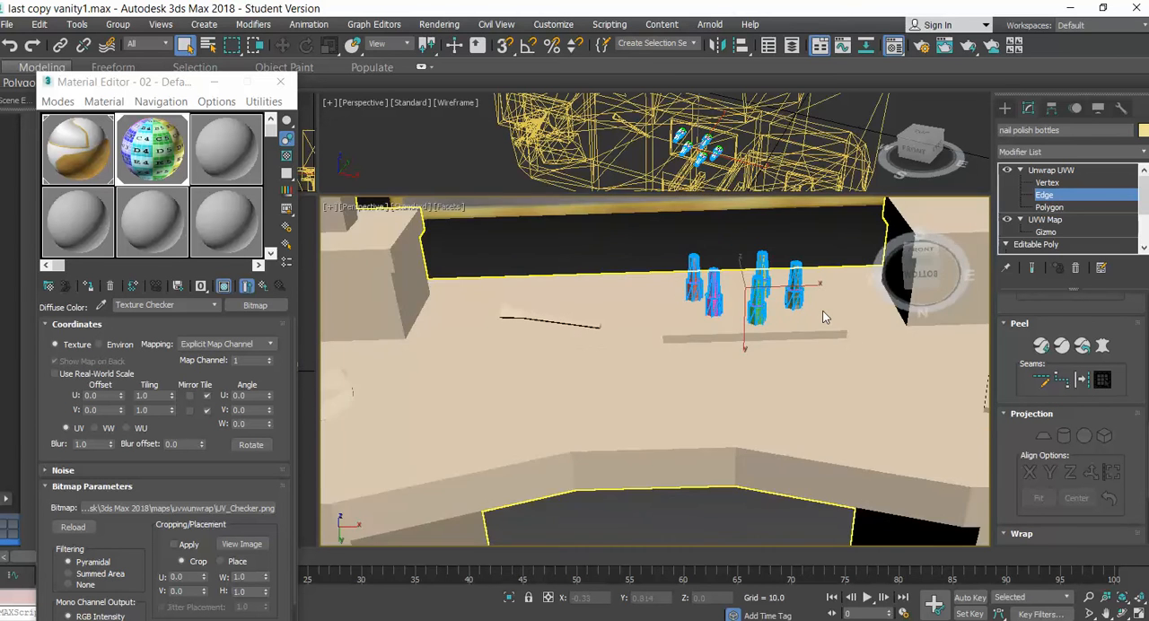
scroll(824, 310, up, 5)
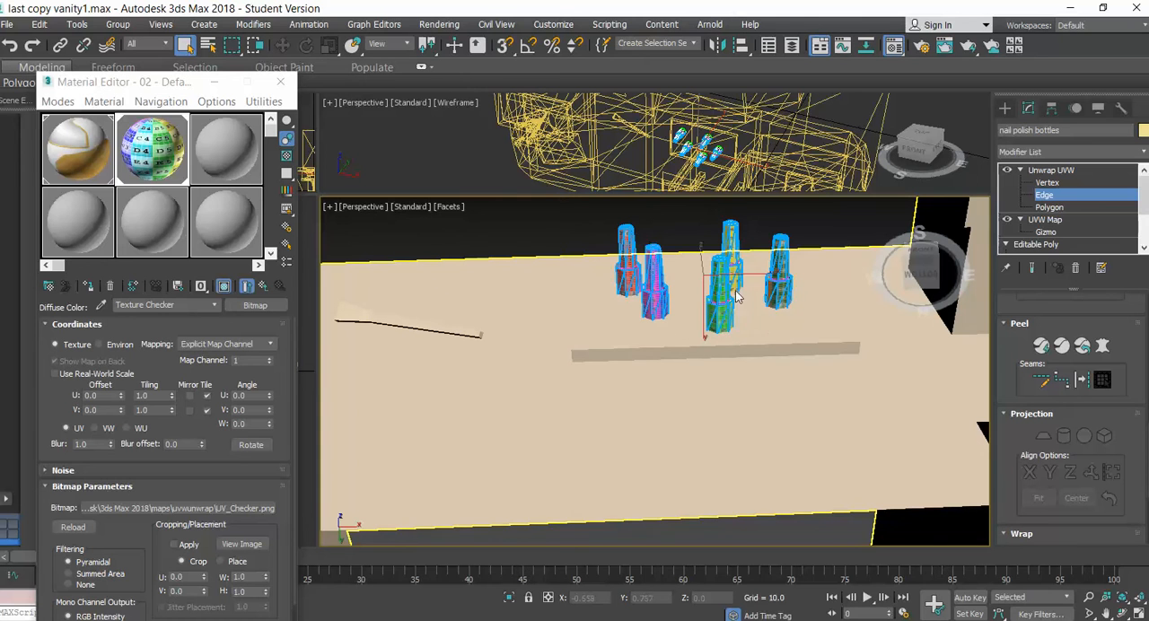
Minimize the Material Editor, open the UV editor for the bottles and place its window with the whole UV layout in view
click(214, 85)
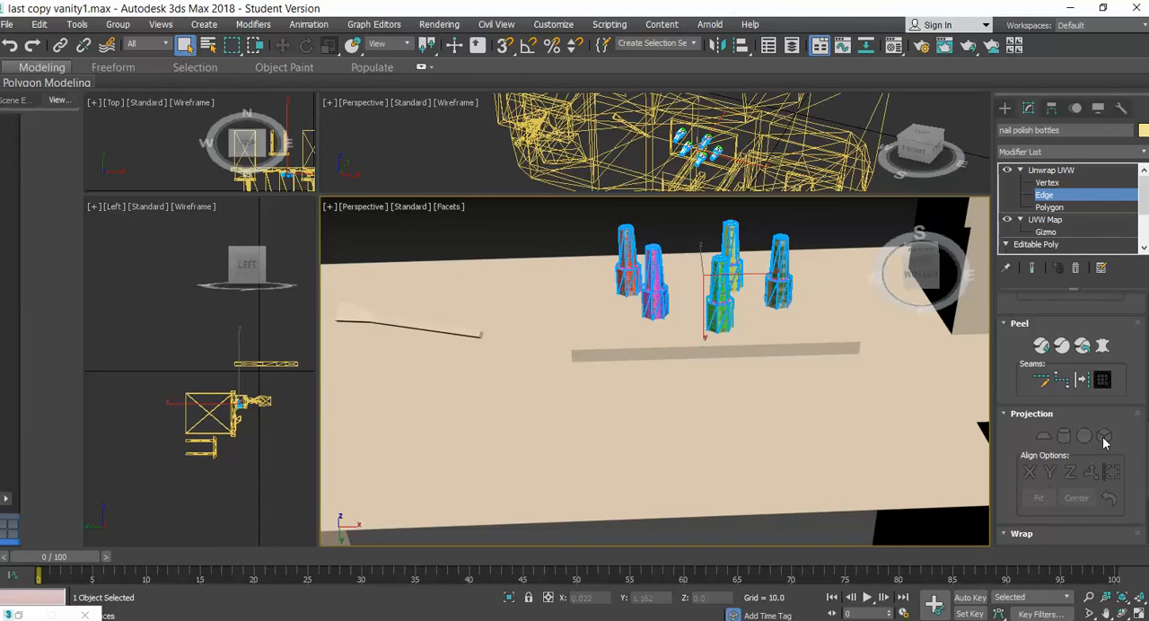
scroll(1105, 442, up, 5)
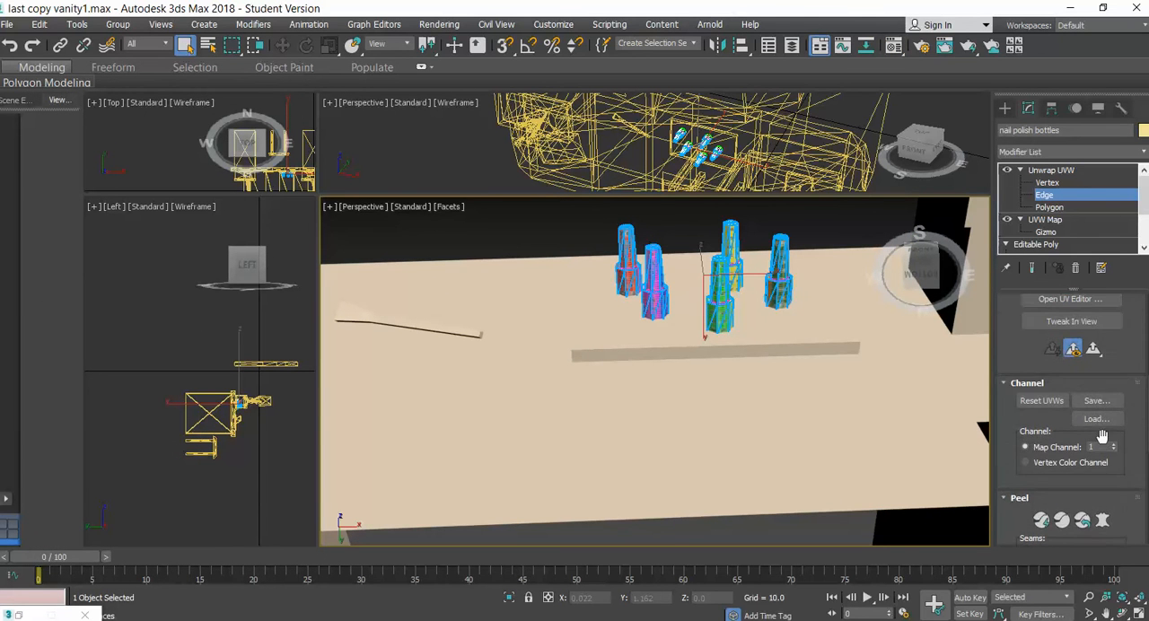
scroll(1103, 436, up, 1)
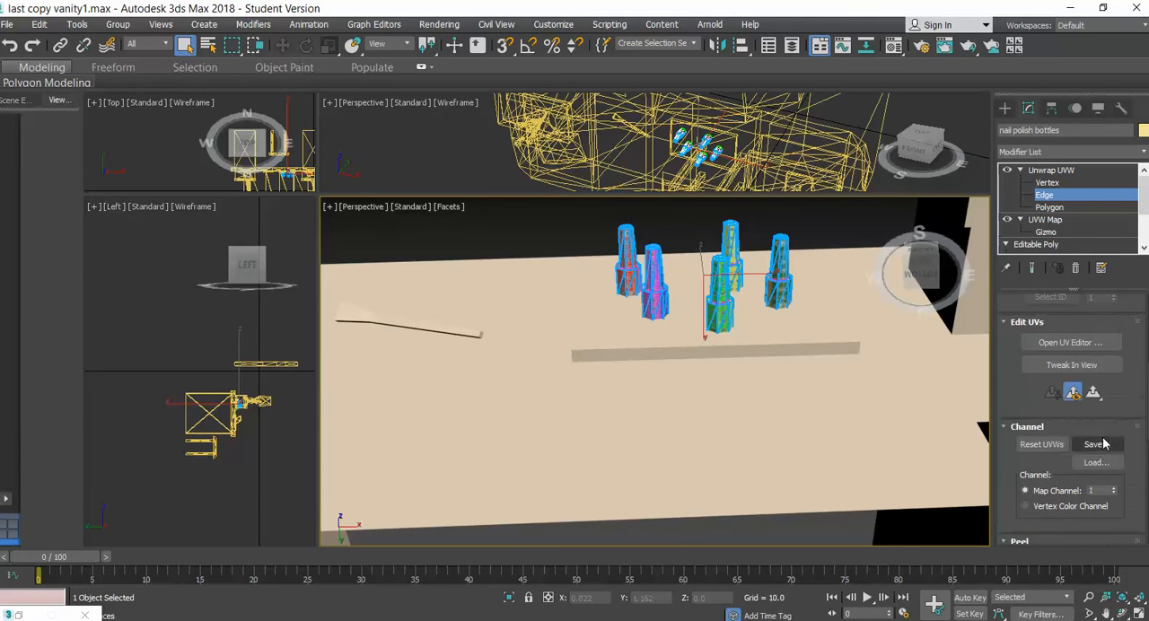
click(1065, 344)
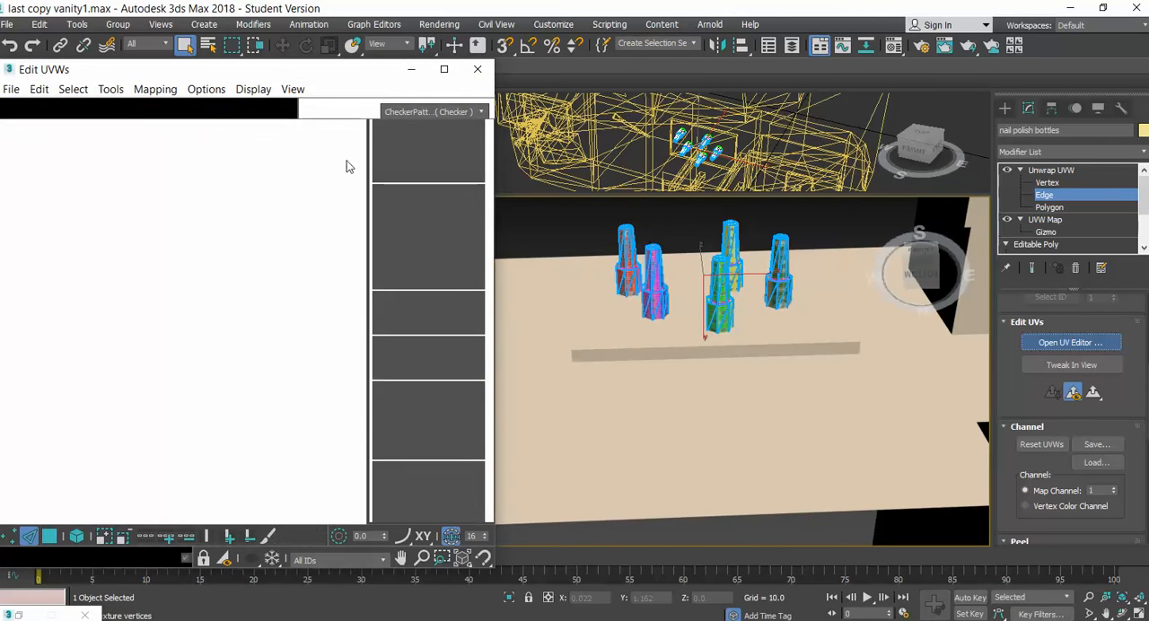
mouse_move(278, 70)
mouse_down()
mouse_move(455, 69)
mouse_move(581, 41)
mouse_up()
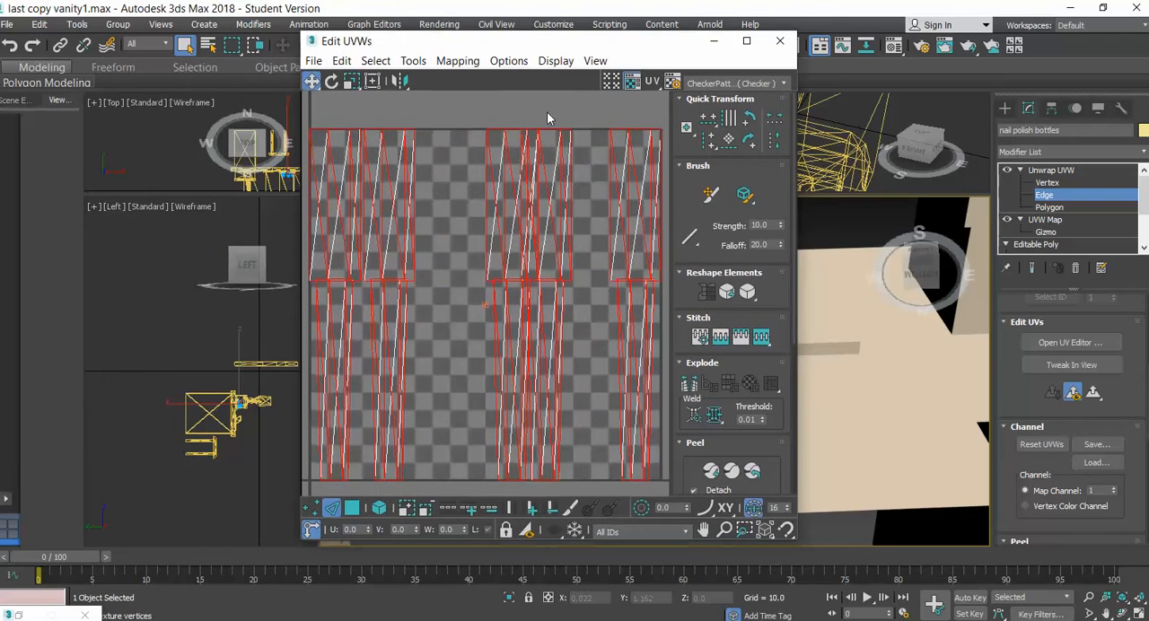
scroll(519, 183, down, 5)
scroll(518, 184, up, 3)
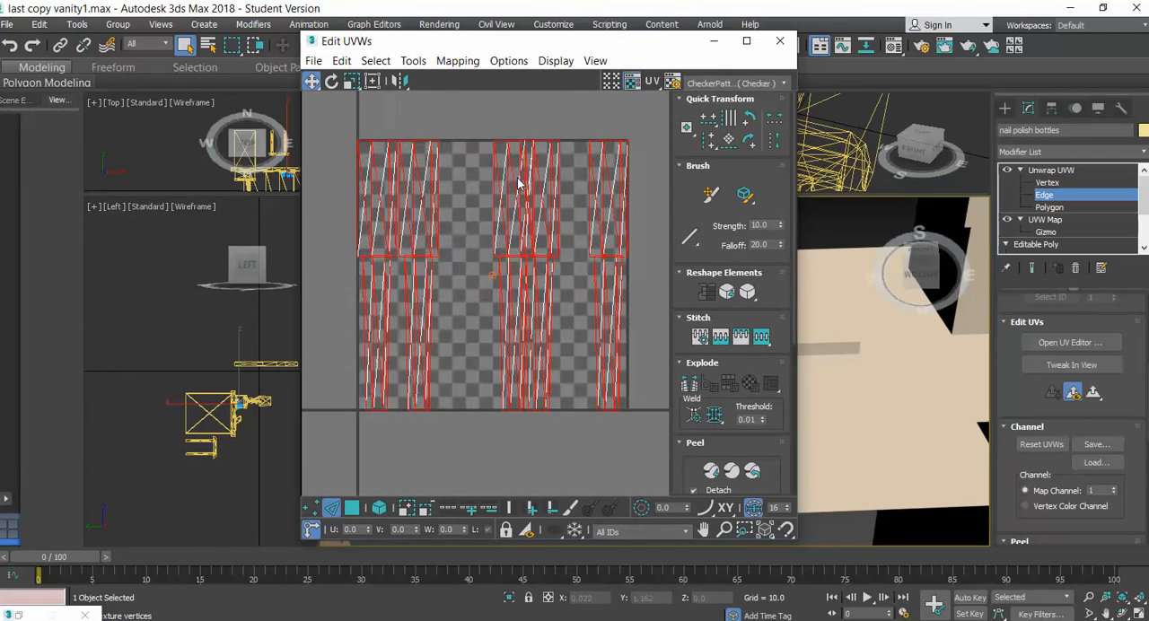
scroll(518, 183, down, 2)
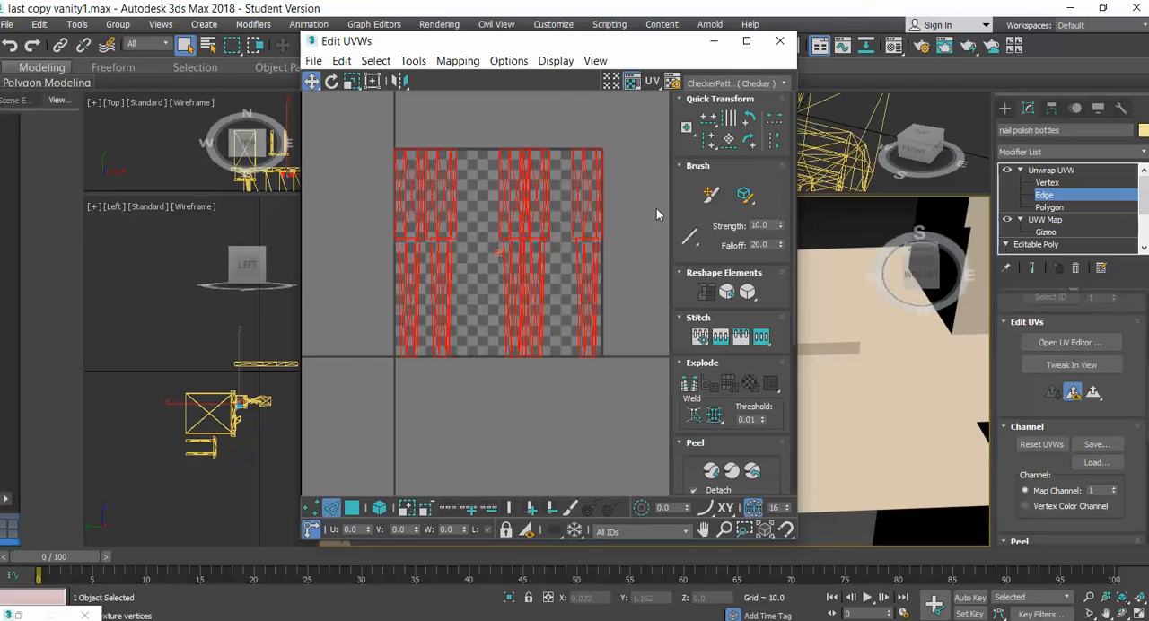
click(458, 60)
mouse_move(413, 60)
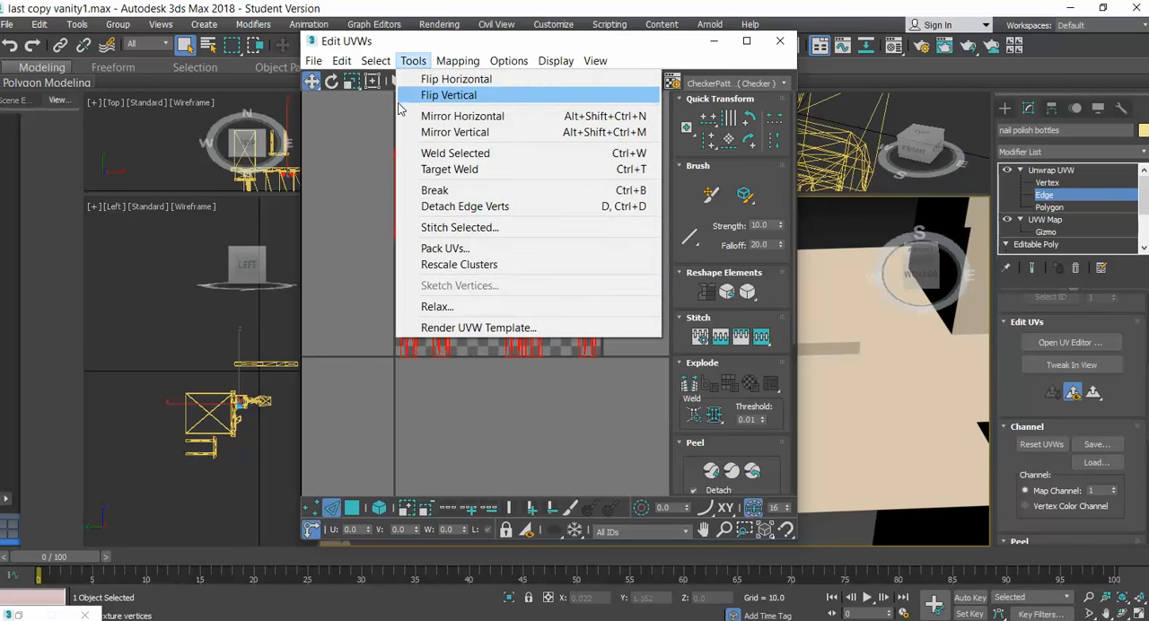
click(350, 123)
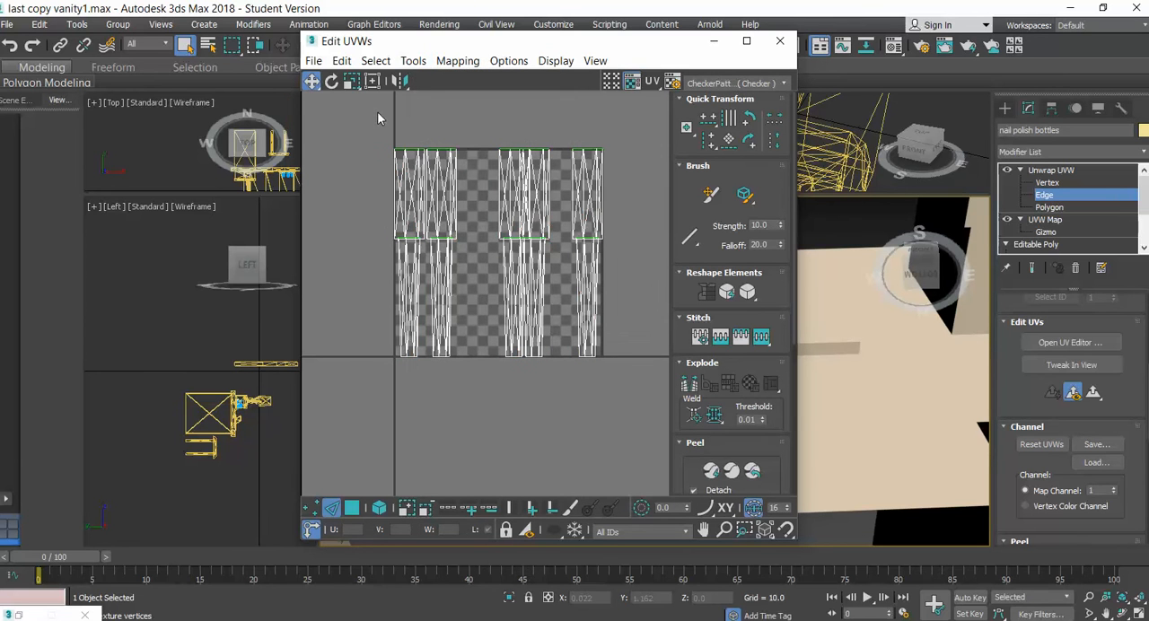
click(469, 65)
key(Escape)
Apply Unfold Mapping to all the bottles' polygons, using Walk to closest face with Normalize Clusters on
click(1047, 208)
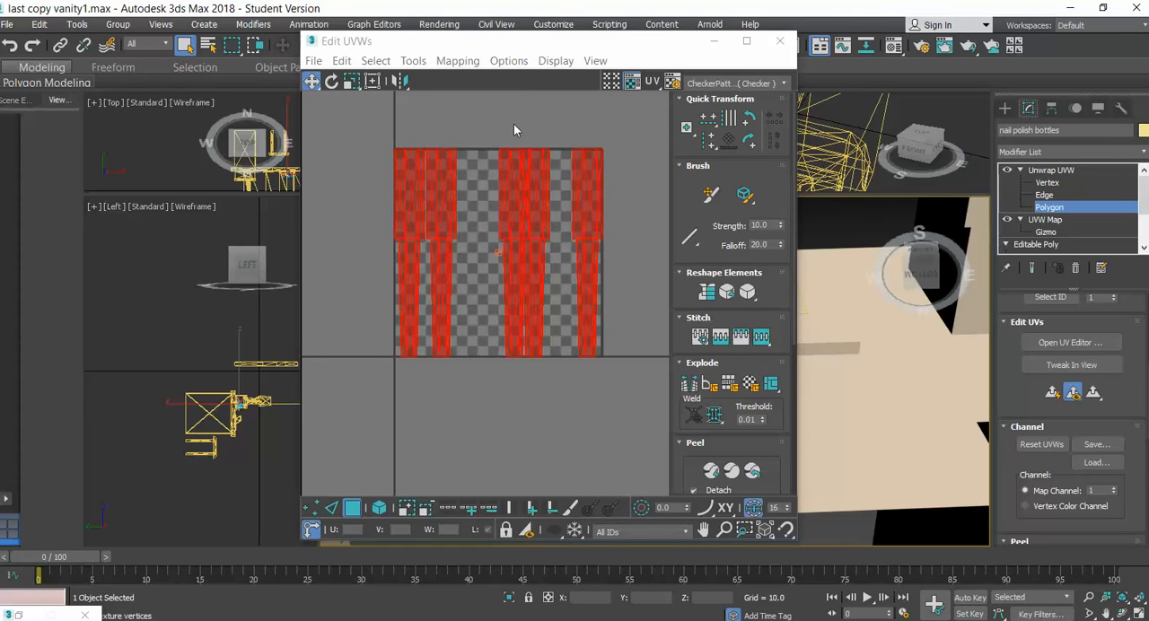
click(465, 61)
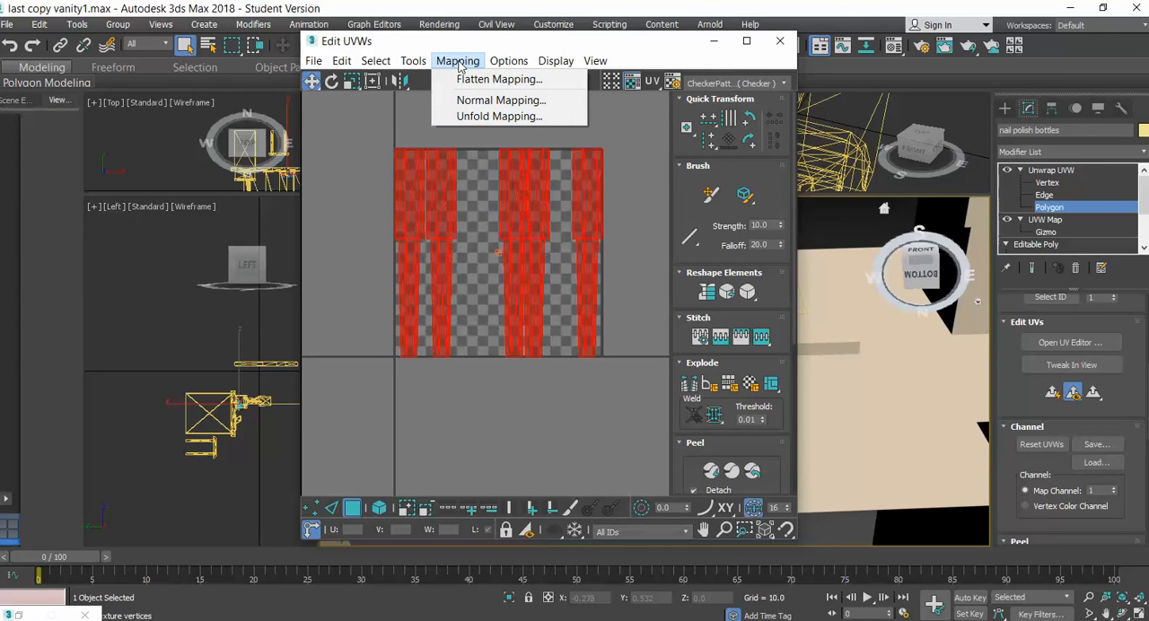
click(475, 118)
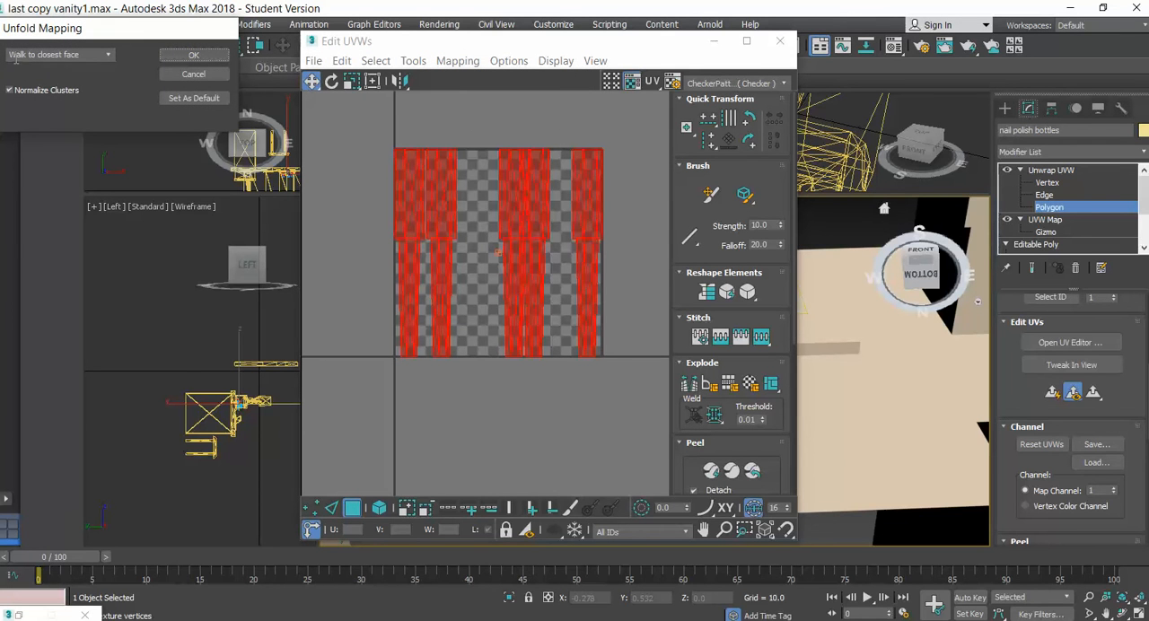
click(194, 56)
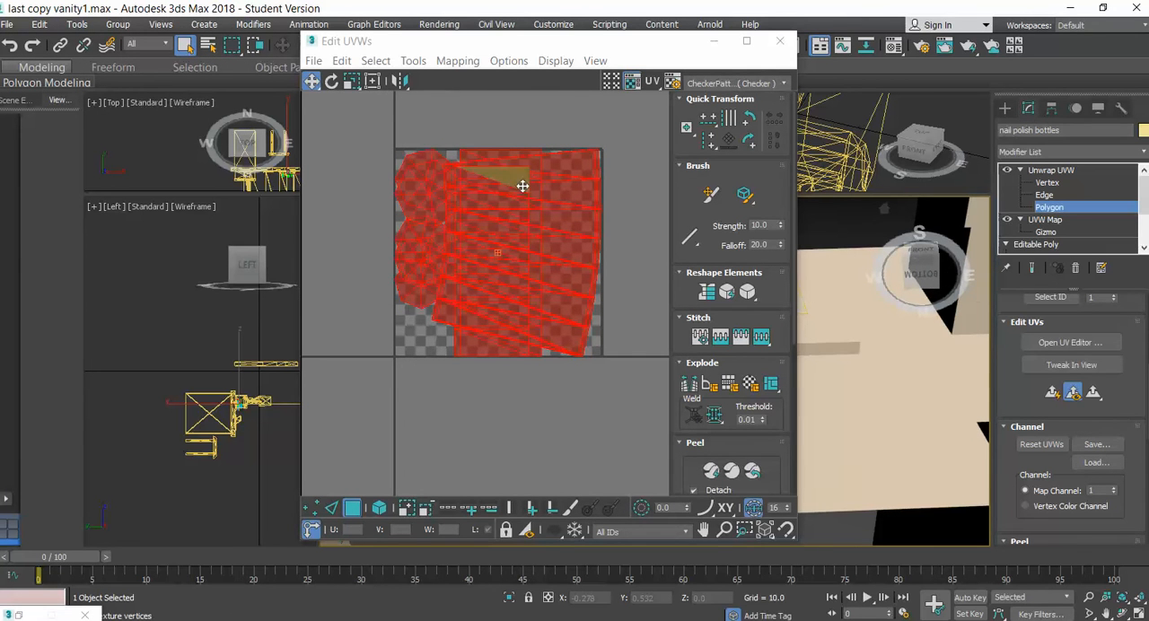
Move the unfolded UV clusters up and to the left, partly off the checker tile, and clear the selection
click(576, 205)
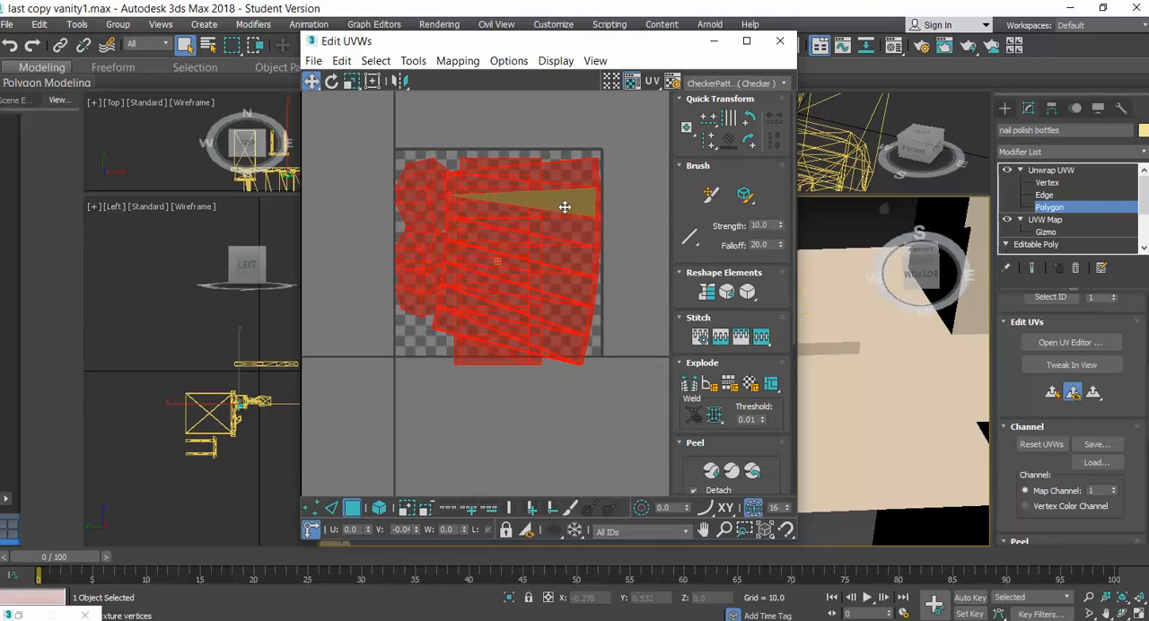
drag(569, 206, 536, 185)
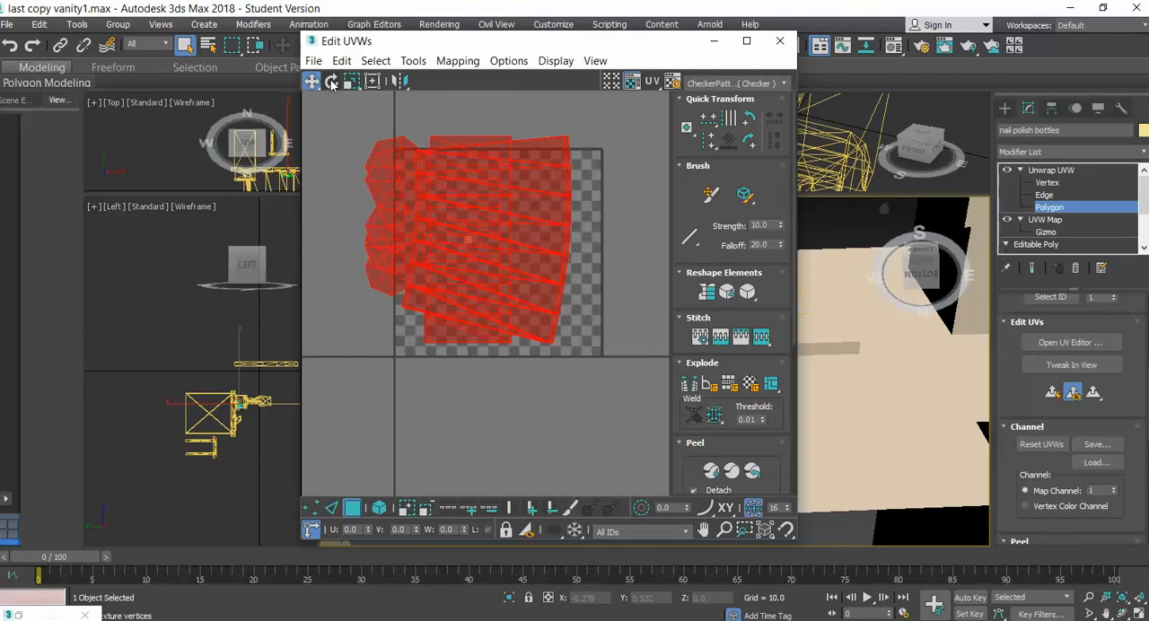
click(577, 121)
Try to pick the unfolded side cluster through its single polygons at Polygon level
click(547, 148)
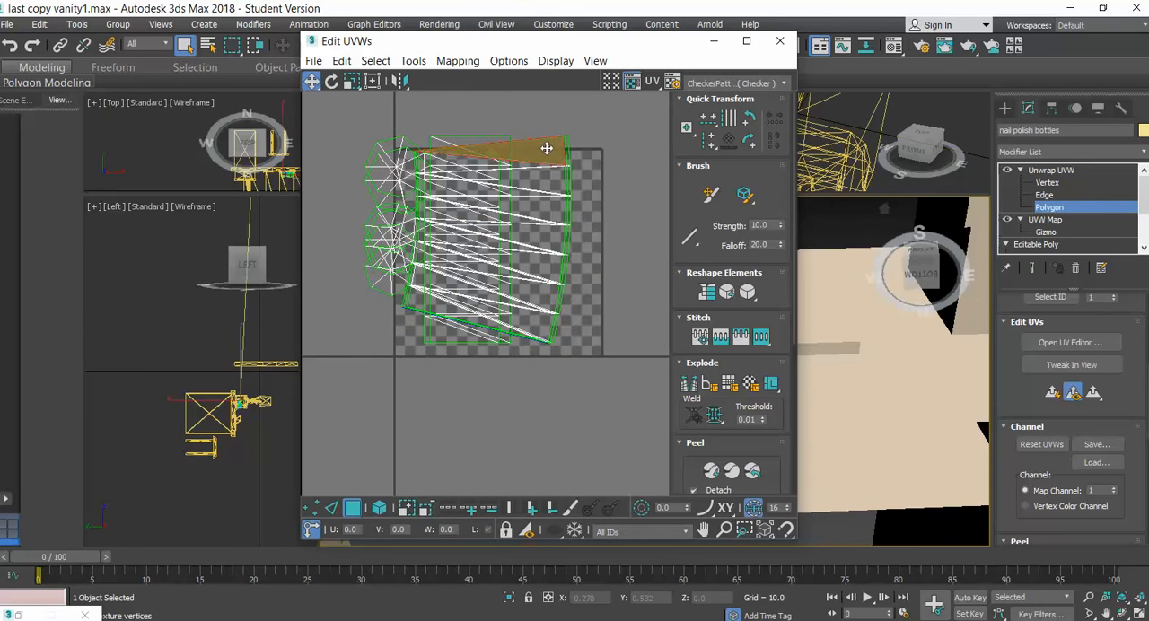
click(354, 509)
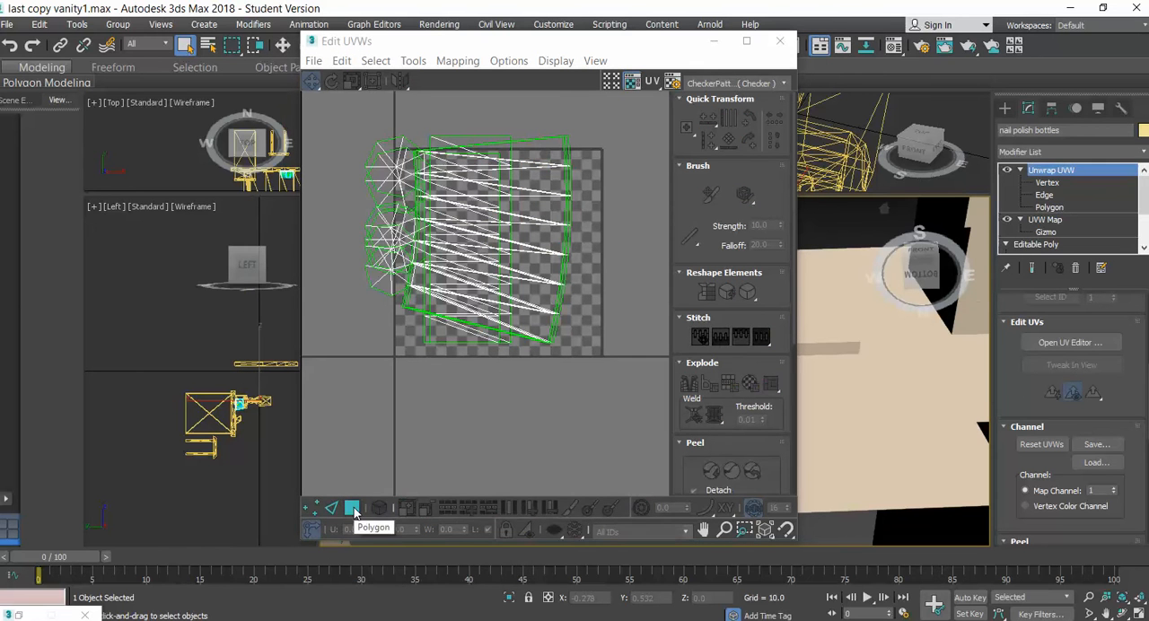
click(353, 509)
click(538, 200)
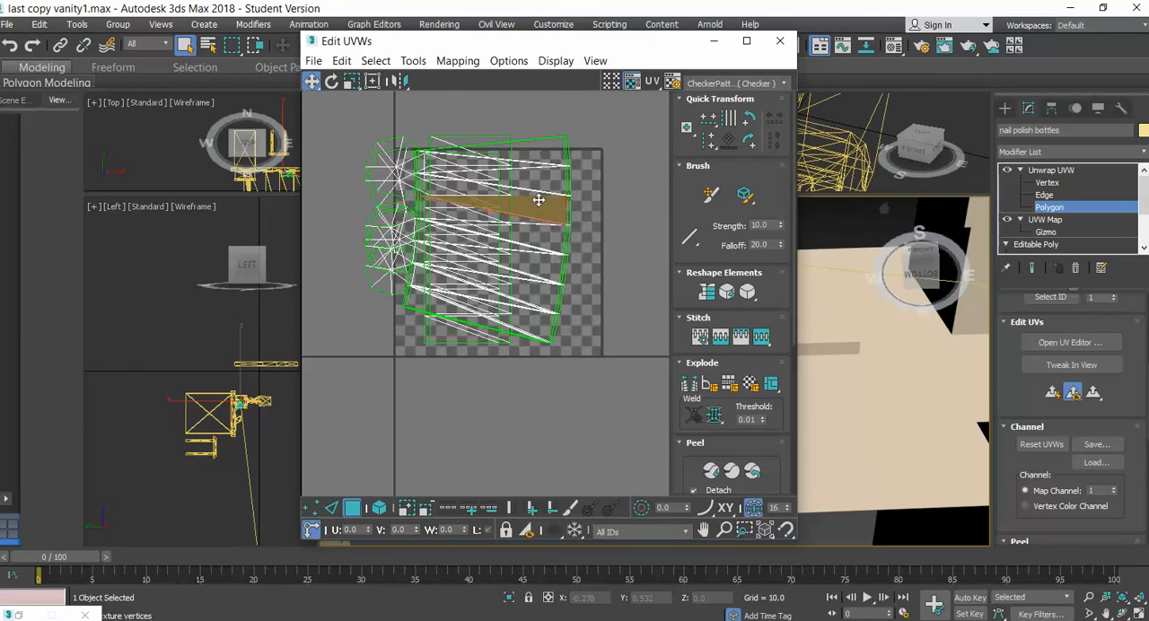
click(533, 176)
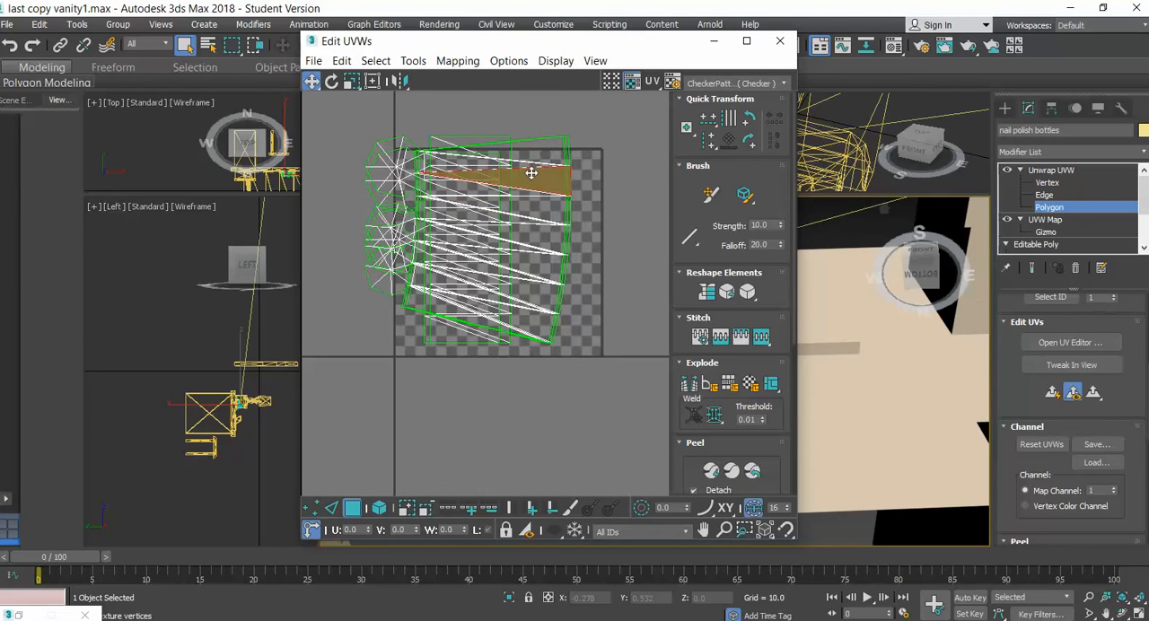
Select one whole fan-shaped cluster at Edge level with element selection on, and scale it down to under half its size
click(332, 509)
click(545, 220)
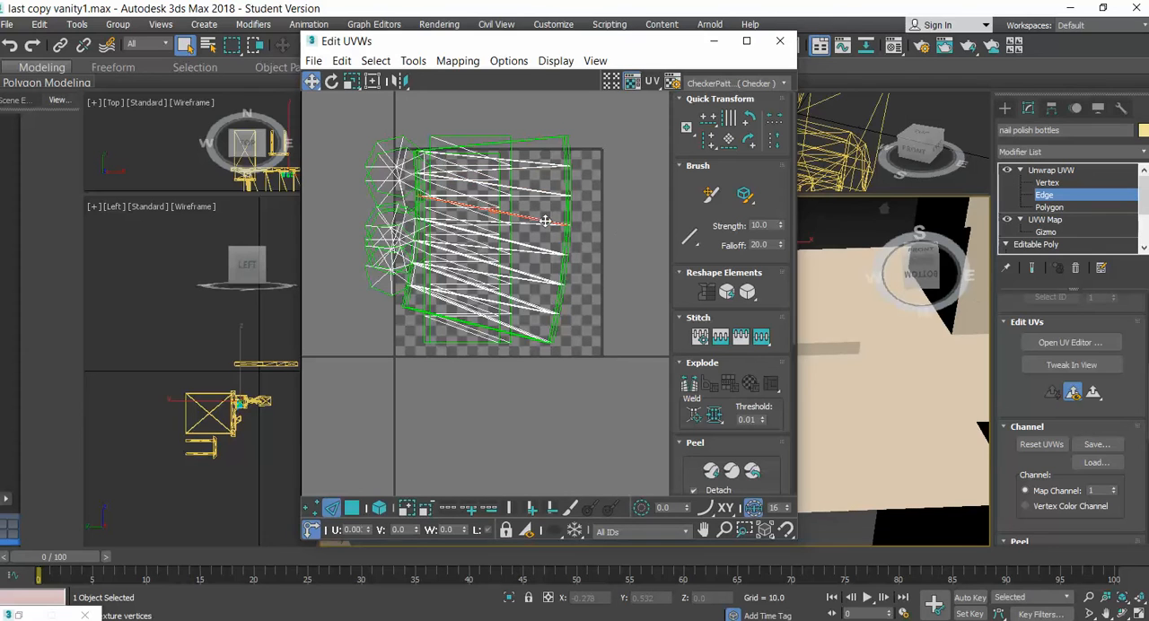
click(379, 508)
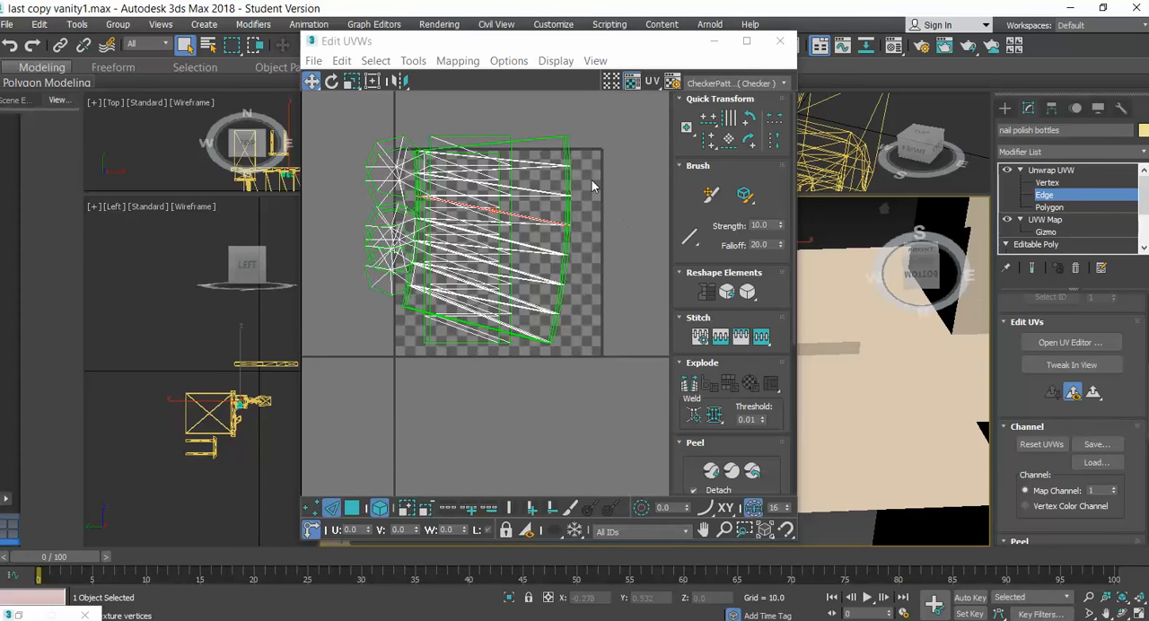
click(485, 196)
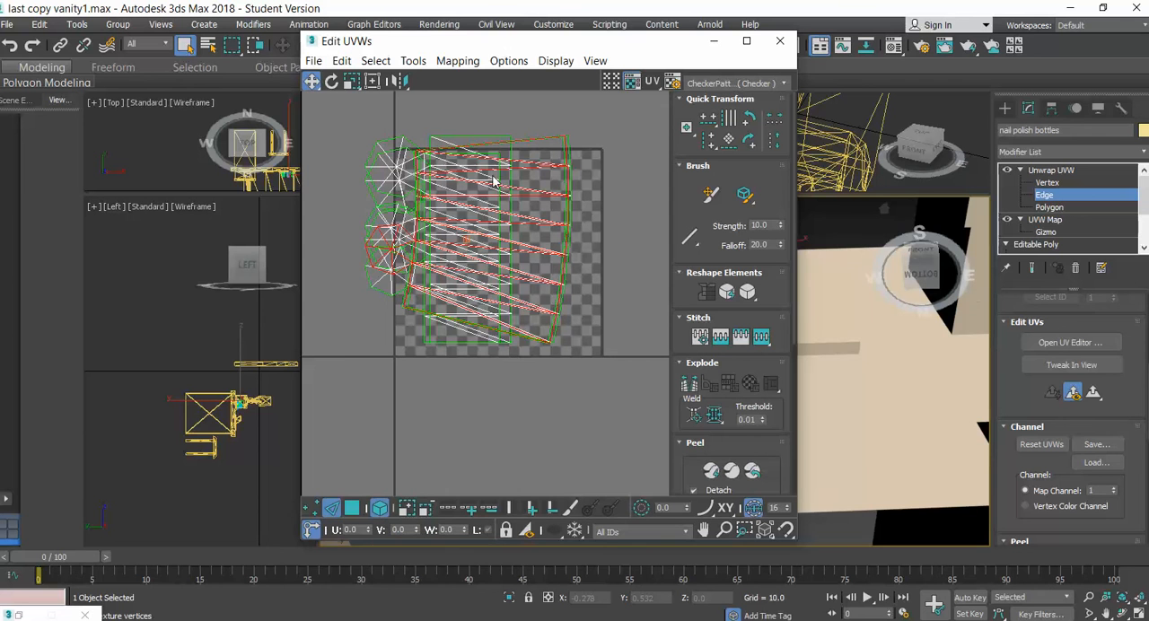
click(351, 81)
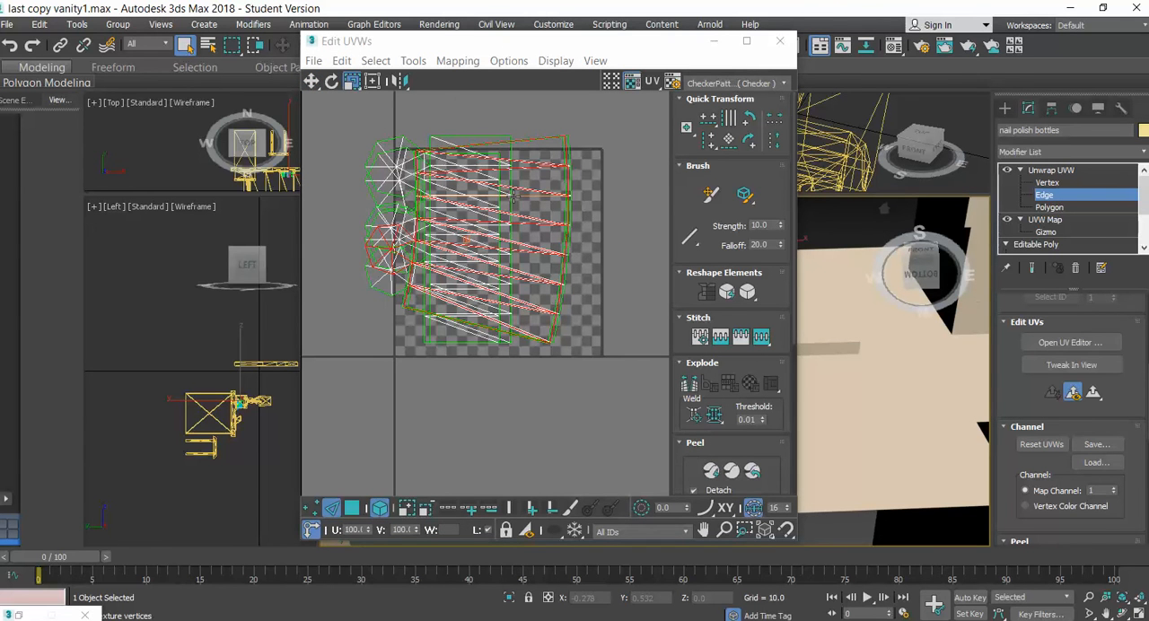
drag(519, 189, 509, 317)
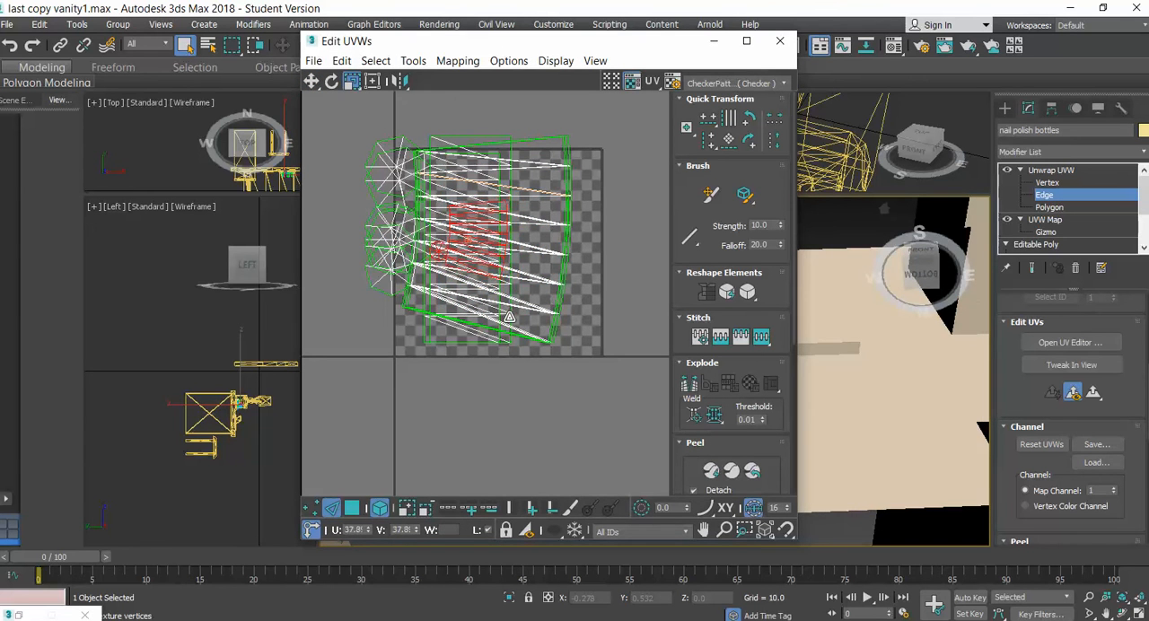
Move the shrunken fan-shaped cluster just past the right edge of the checker tile and maximize the UV editor
click(310, 81)
drag(471, 256, 627, 240)
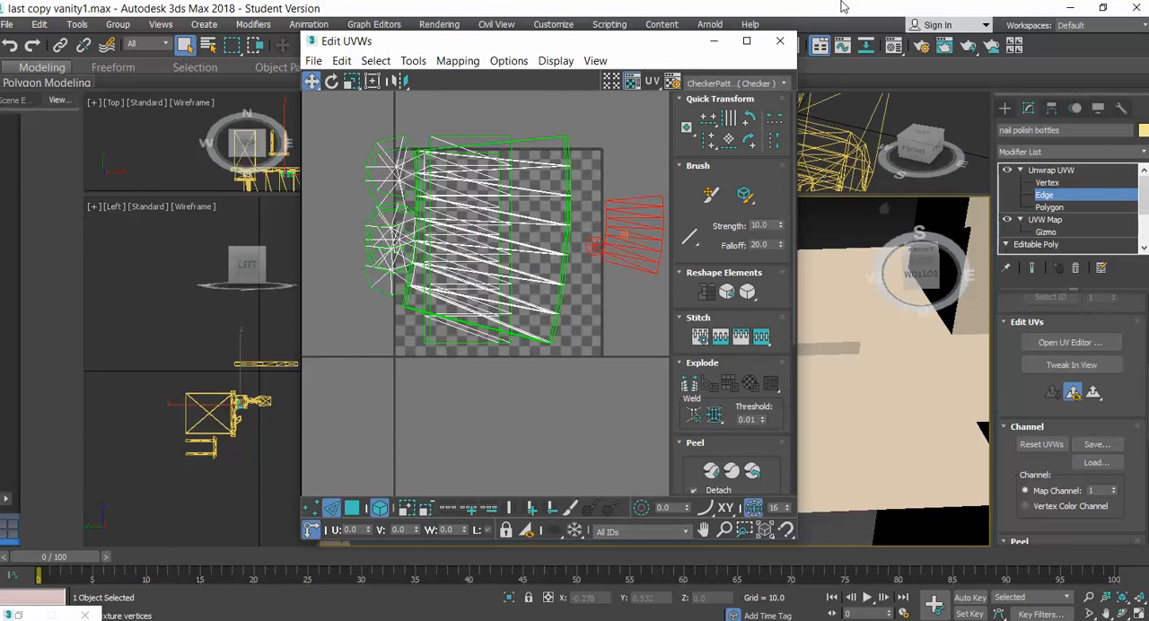
click(747, 41)
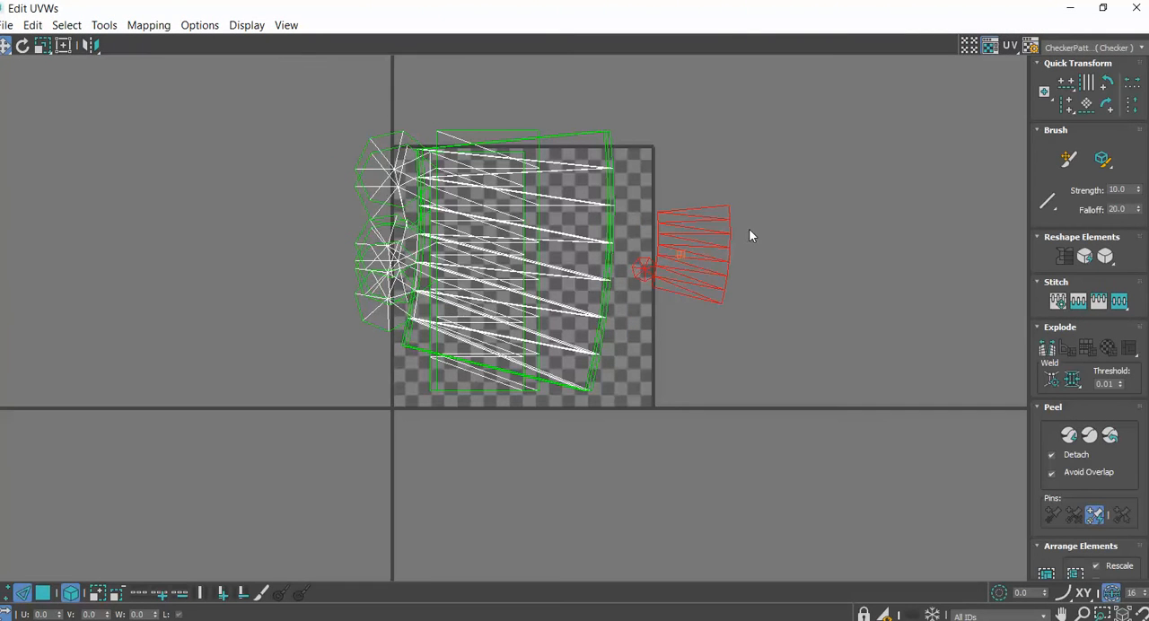
scroll(801, 265, up, 3)
scroll(801, 265, down, 2)
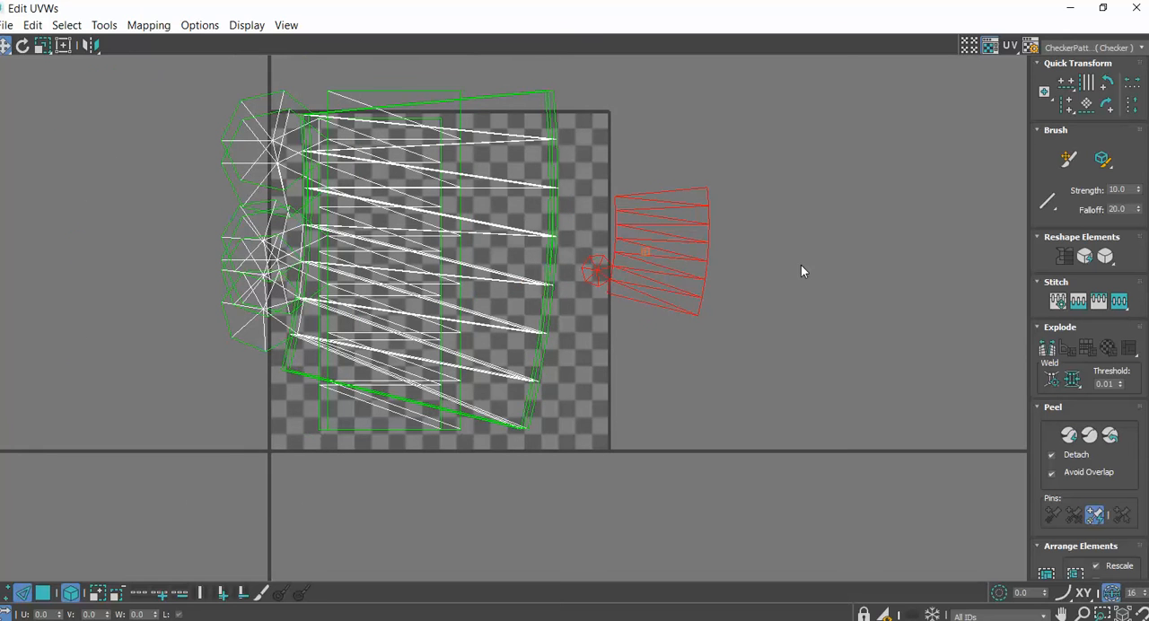
Switch to Polygon level, keep element selection on and select the whole shrunken cluster beside the checker tile
click(42, 45)
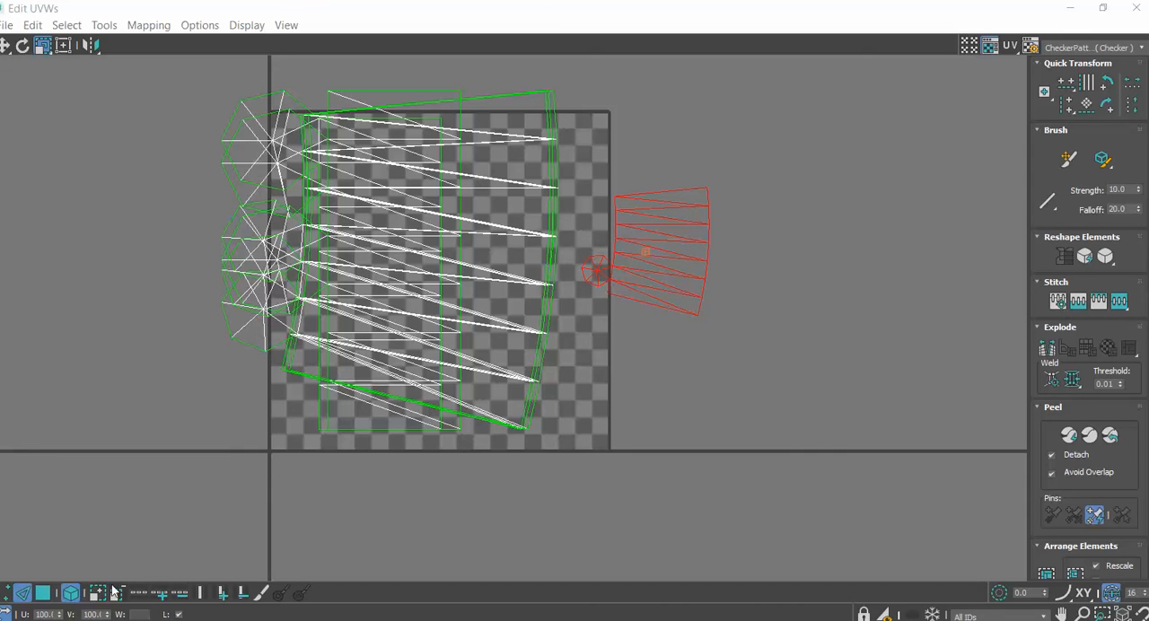
click(25, 597)
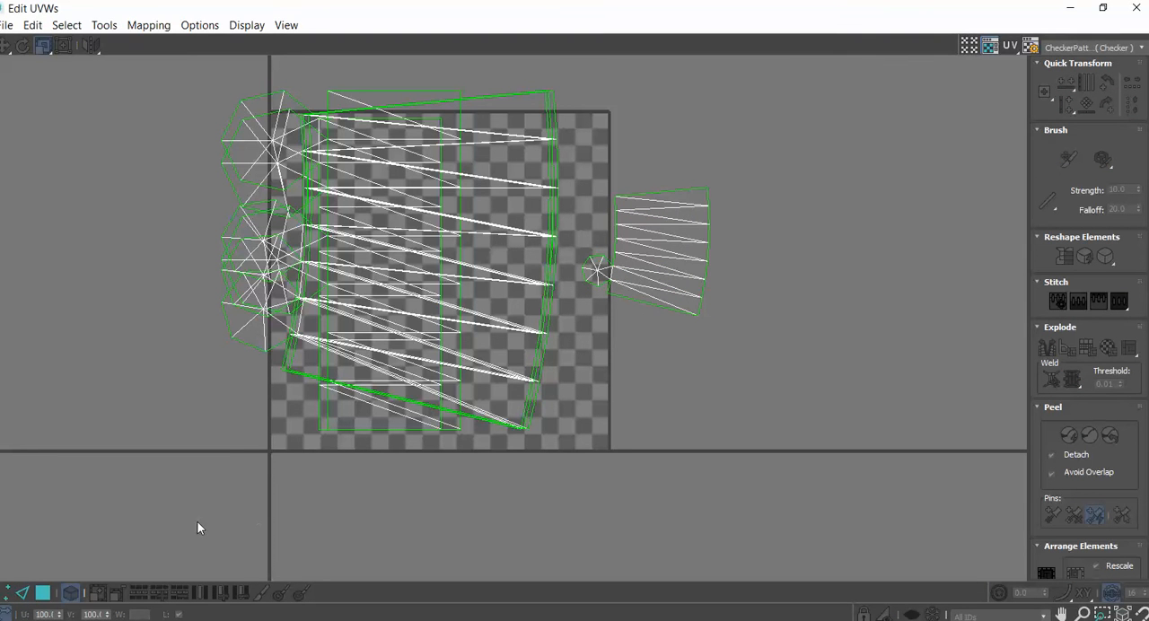
click(43, 595)
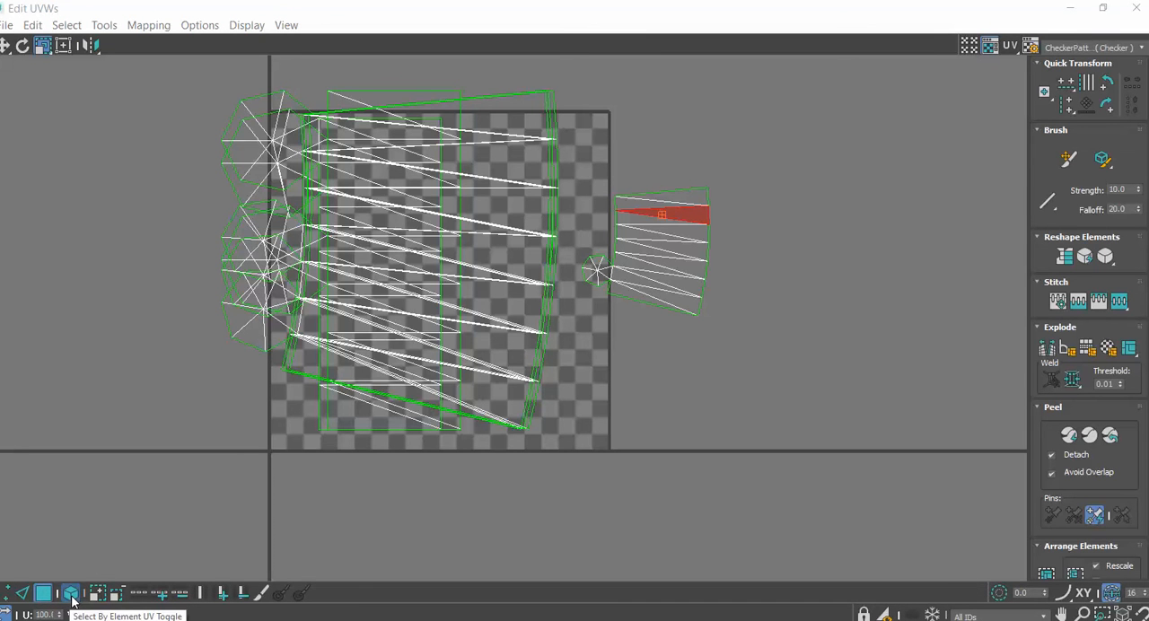
click(70, 594)
click(71, 594)
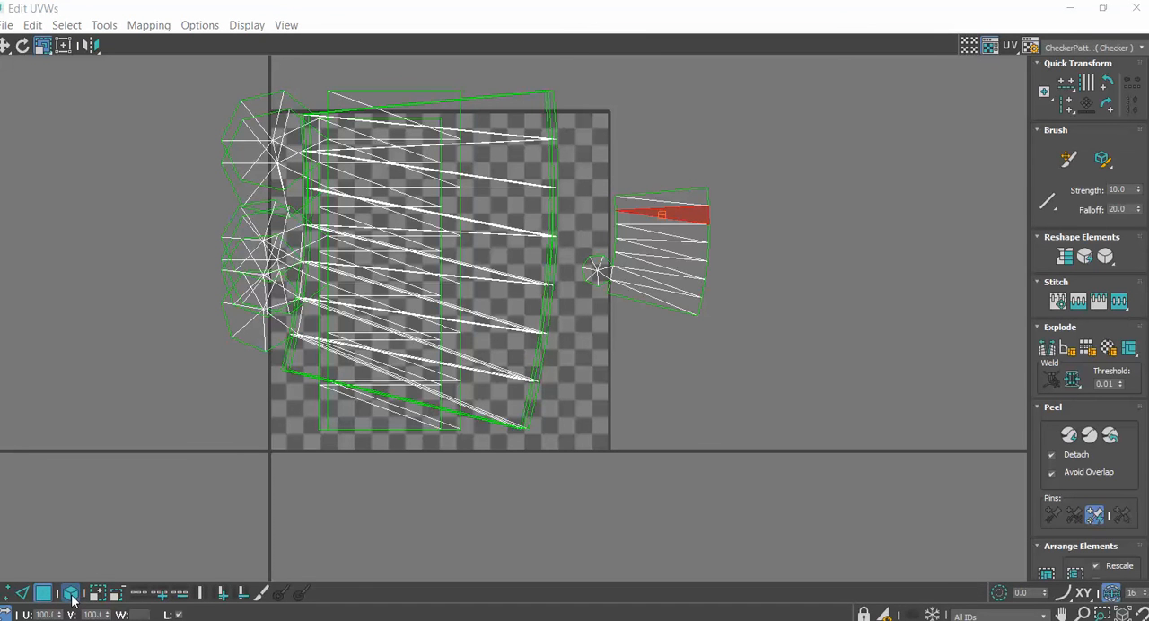
click(688, 240)
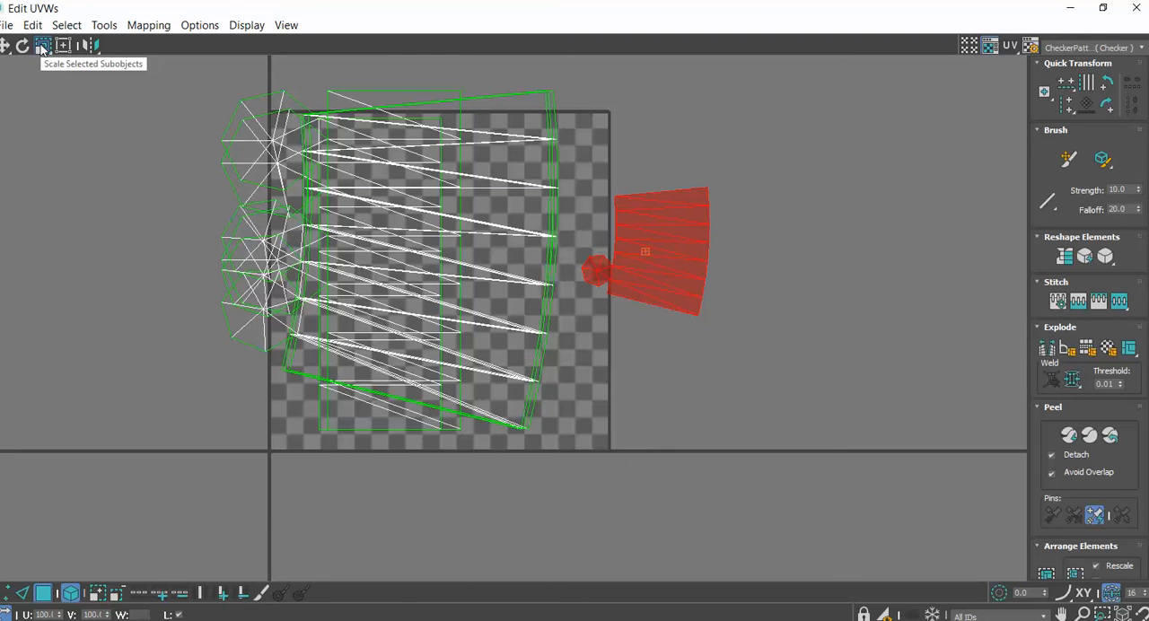
Scale down the remaining fan-shaped clusters on the checker tile one by one, and slightly shrink the one beside the tile
drag(438, 235, 424, 350)
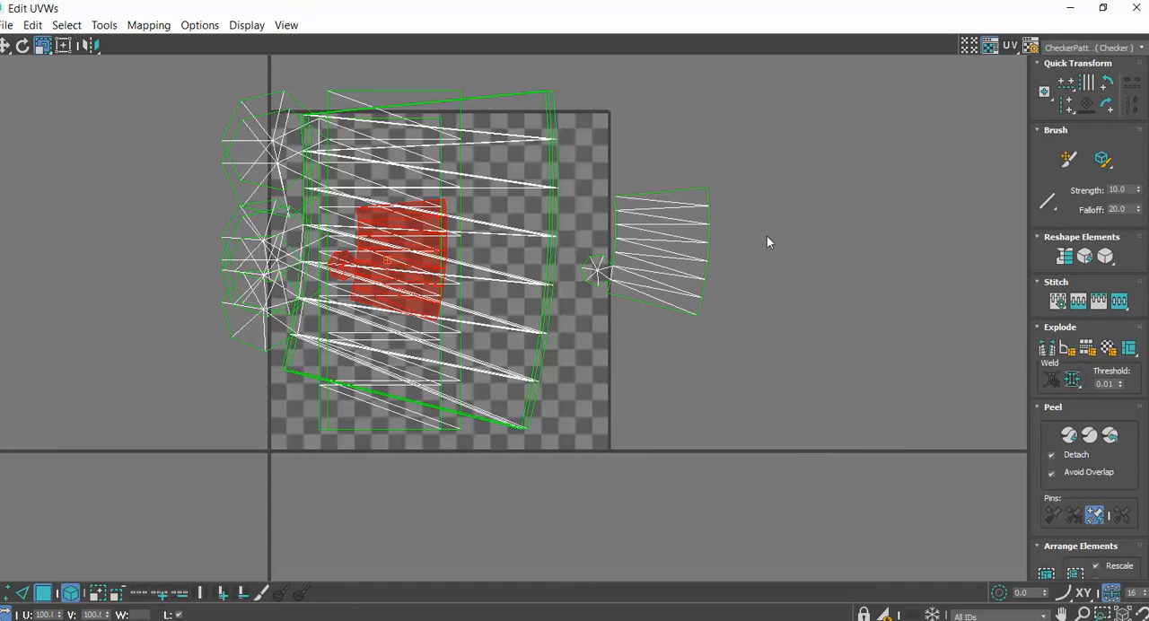
click(660, 235)
mouse_move(660, 236)
mouse_down()
mouse_move(657, 270)
mouse_move(659, 246)
mouse_up()
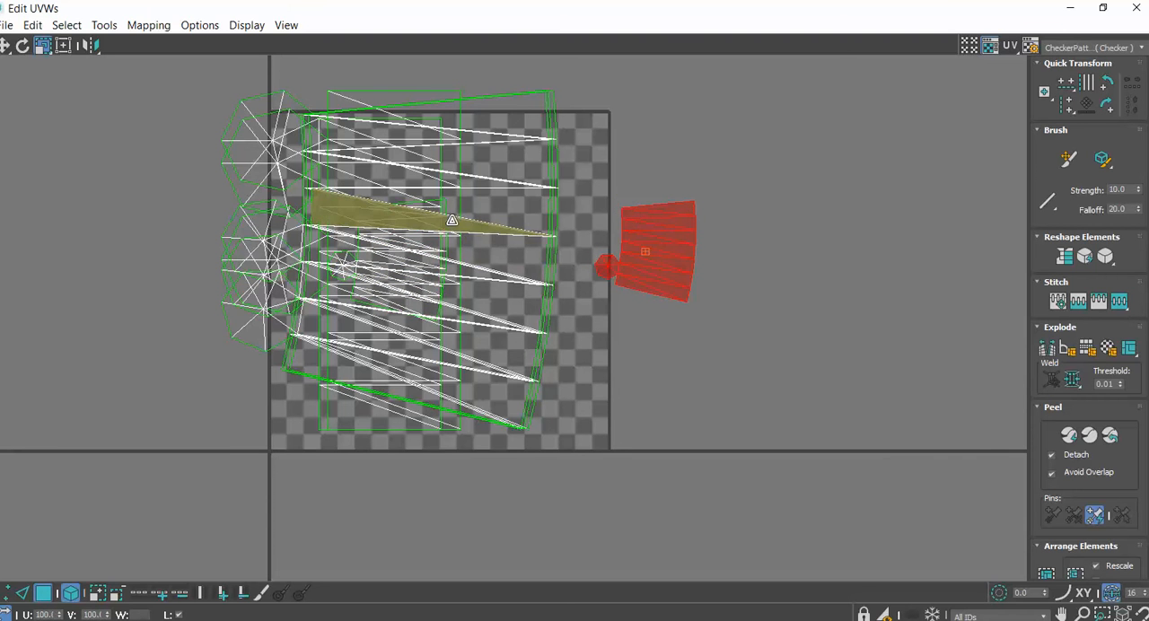
drag(452, 220, 431, 310)
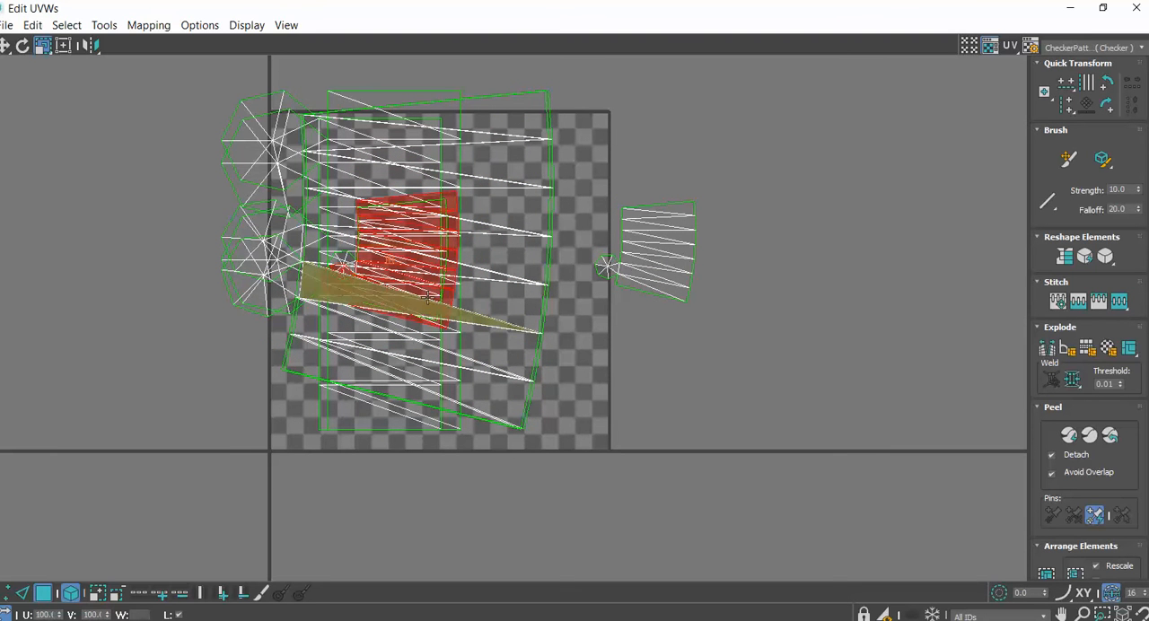
click(5, 46)
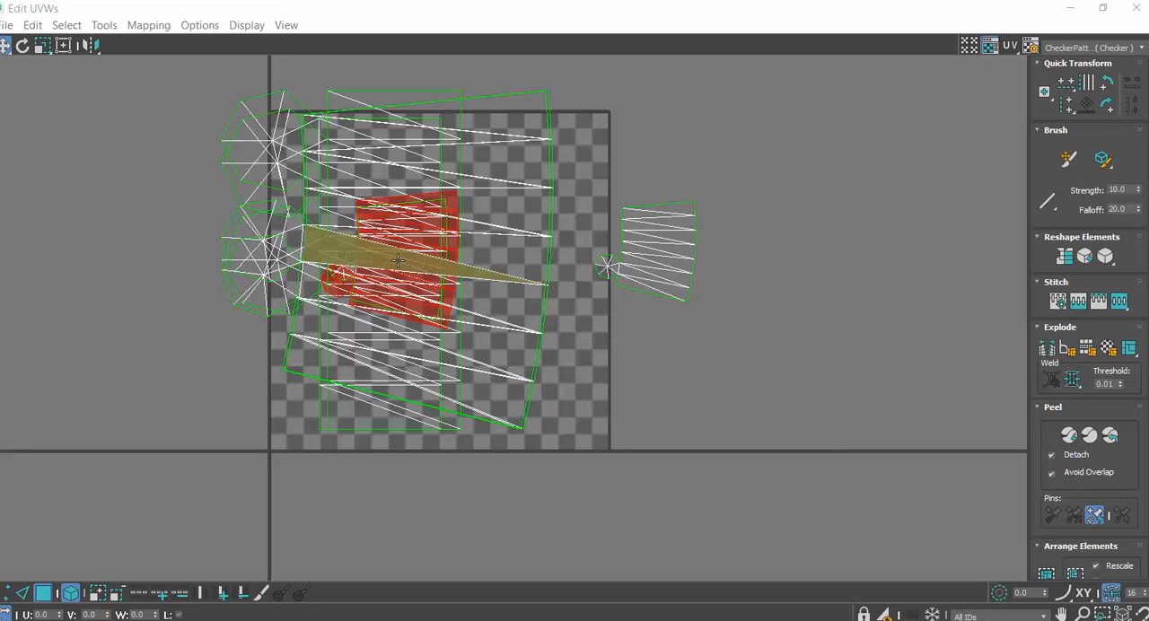
click(42, 46)
click(458, 180)
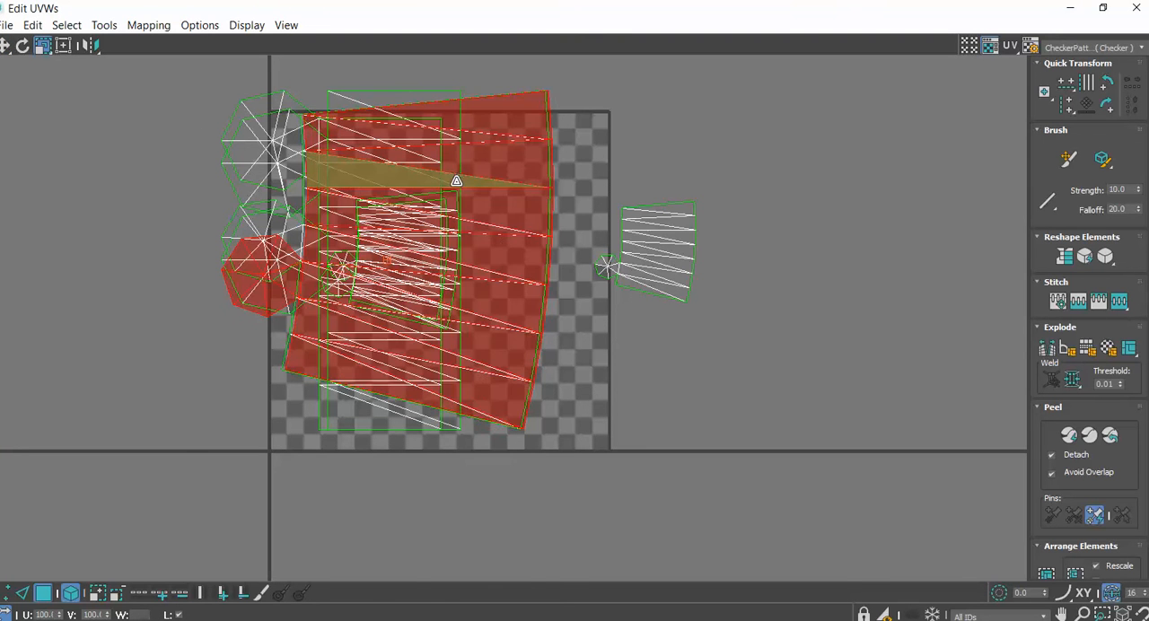
drag(457, 182, 471, 357)
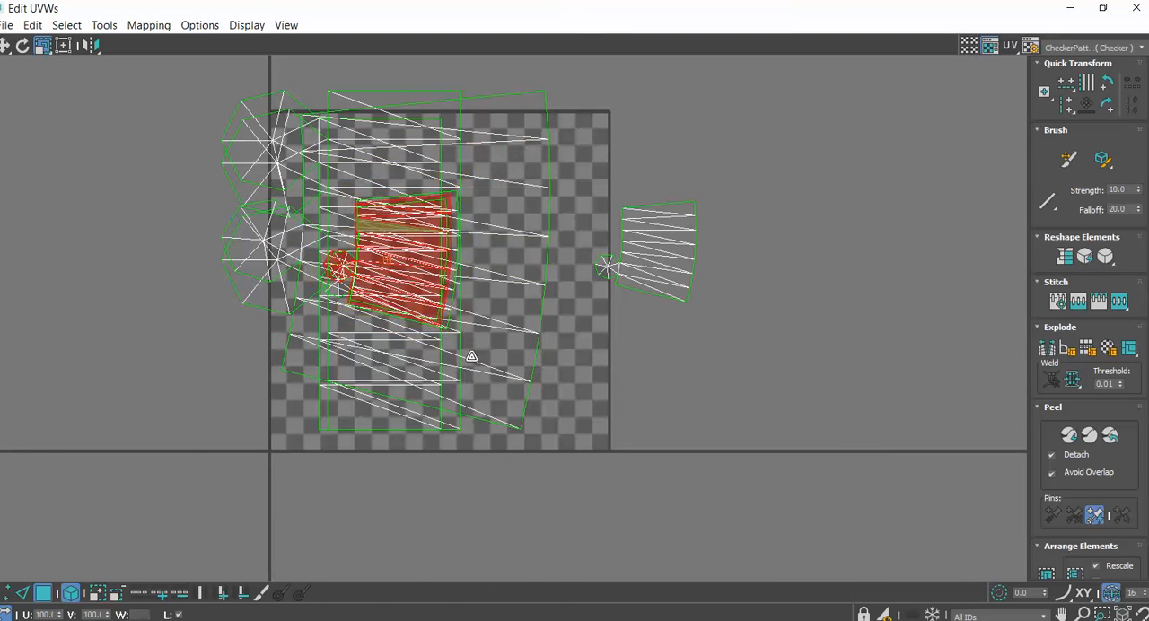
click(526, 159)
drag(539, 225, 495, 344)
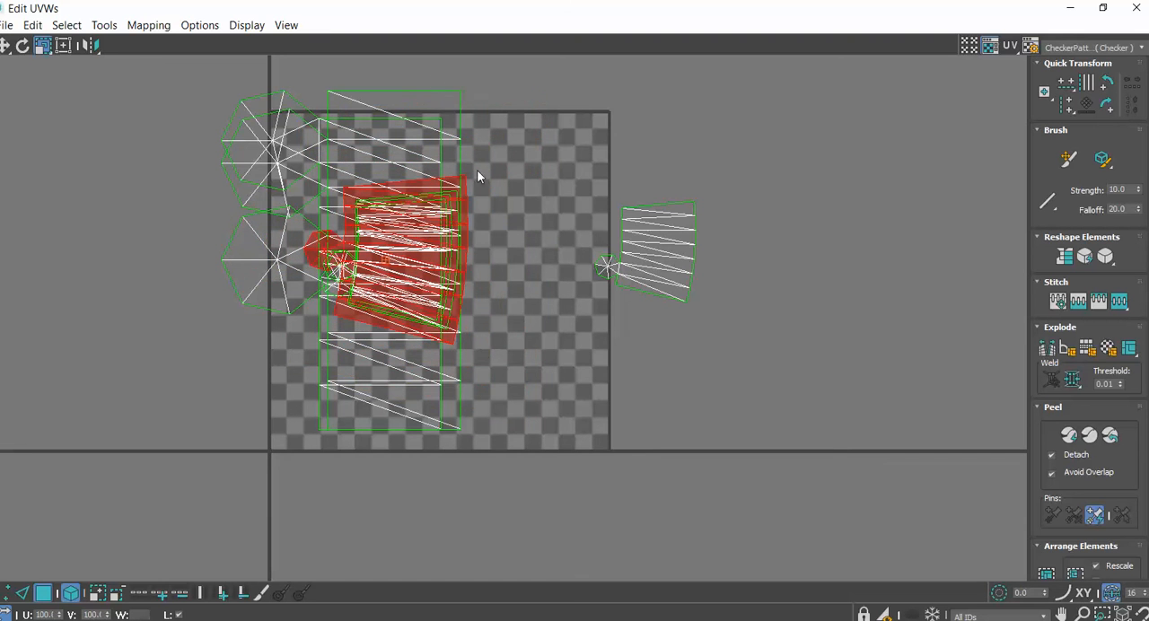
Scale down the tall rectangular clusters on the checker tile one after another to less than half their size
drag(414, 125, 386, 413)
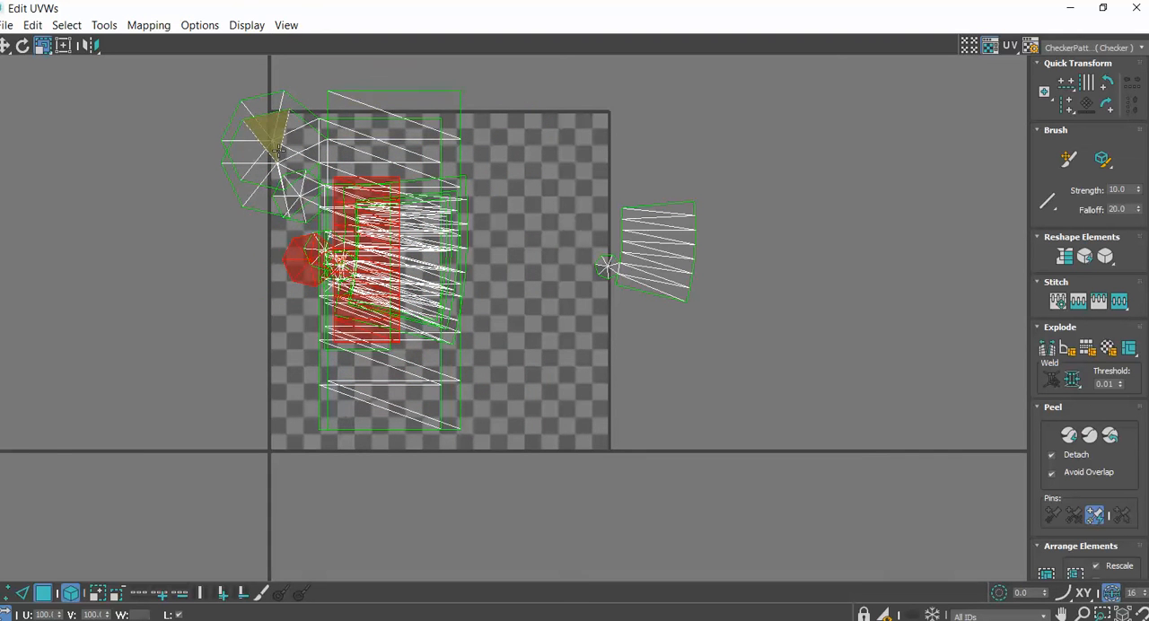
drag(277, 148, 336, 450)
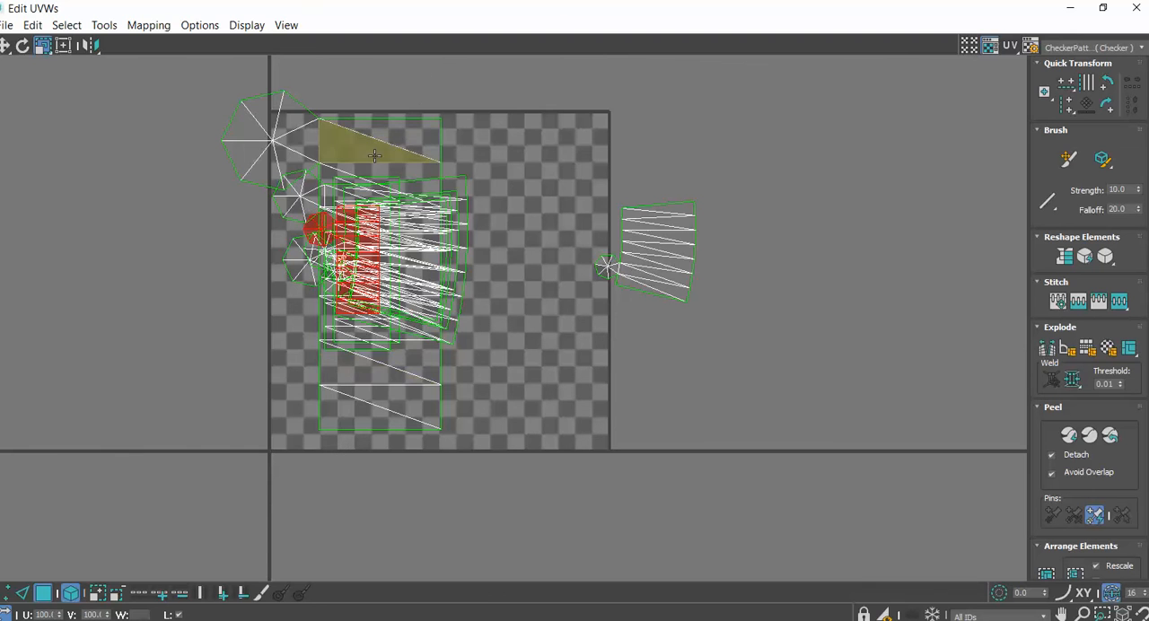
drag(378, 148, 384, 420)
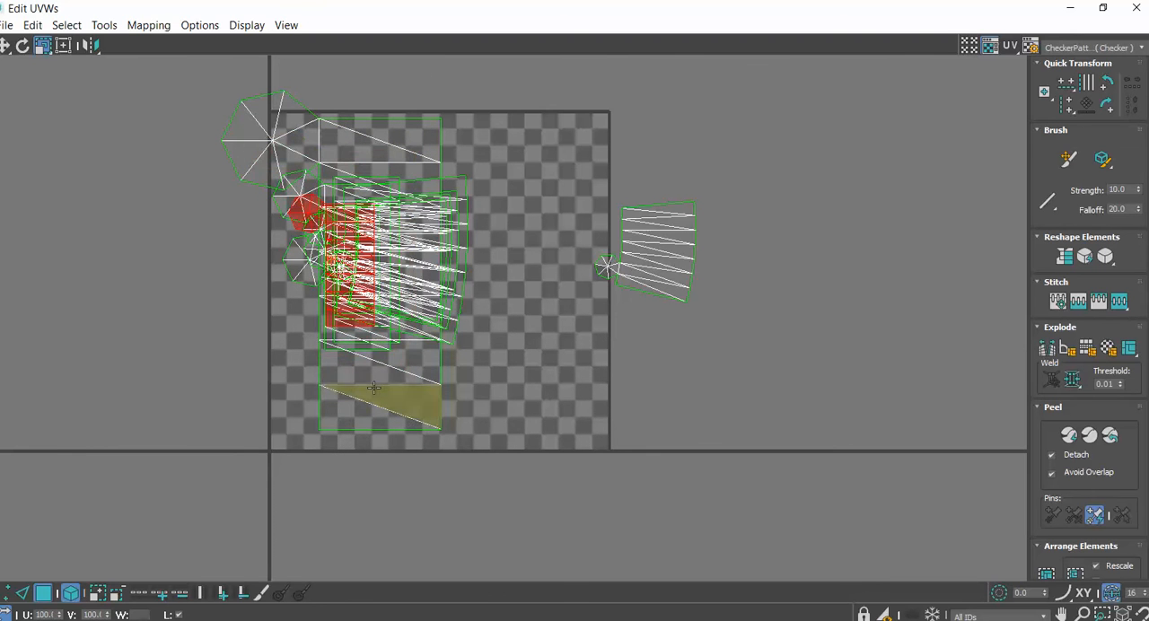
drag(366, 371, 475, 614)
Pull four rectangular clusters and one fan-shaped cluster out of the overlapping pile, placing them along the tile's right side and around its left edge
key(w)
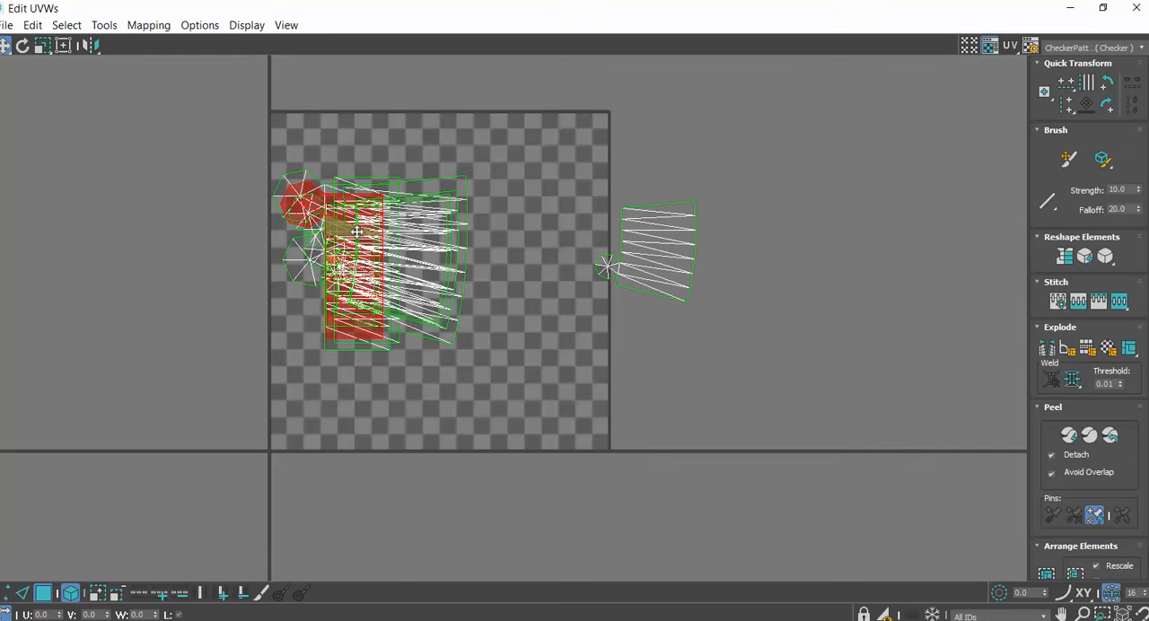
drag(356, 232, 580, 174)
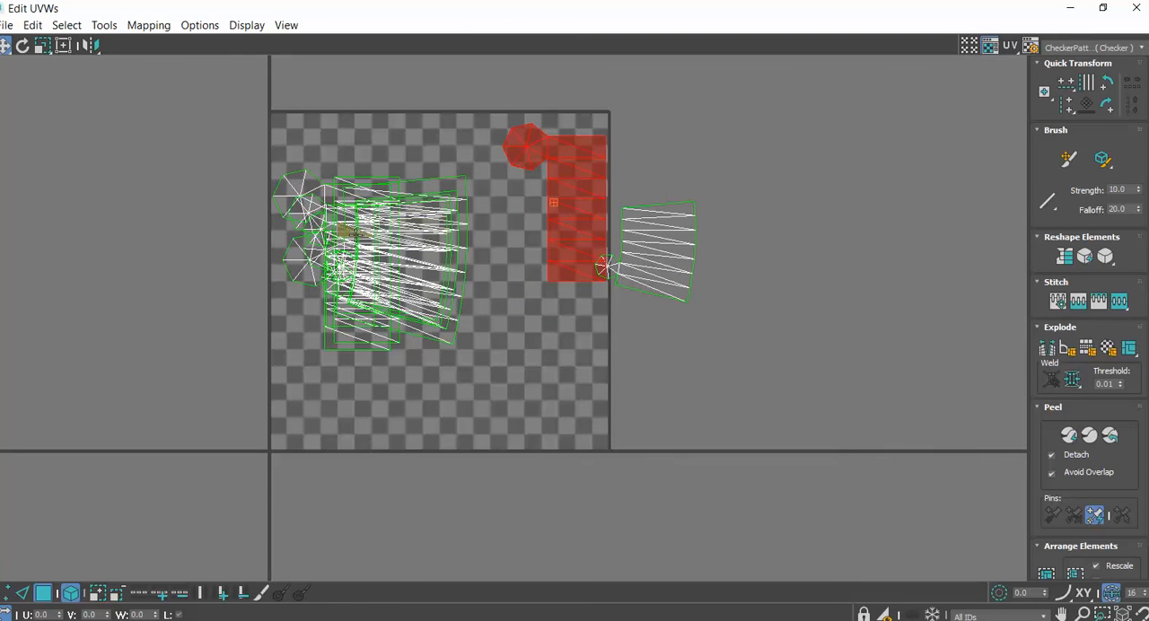
drag(351, 230, 551, 328)
drag(375, 222, 137, 206)
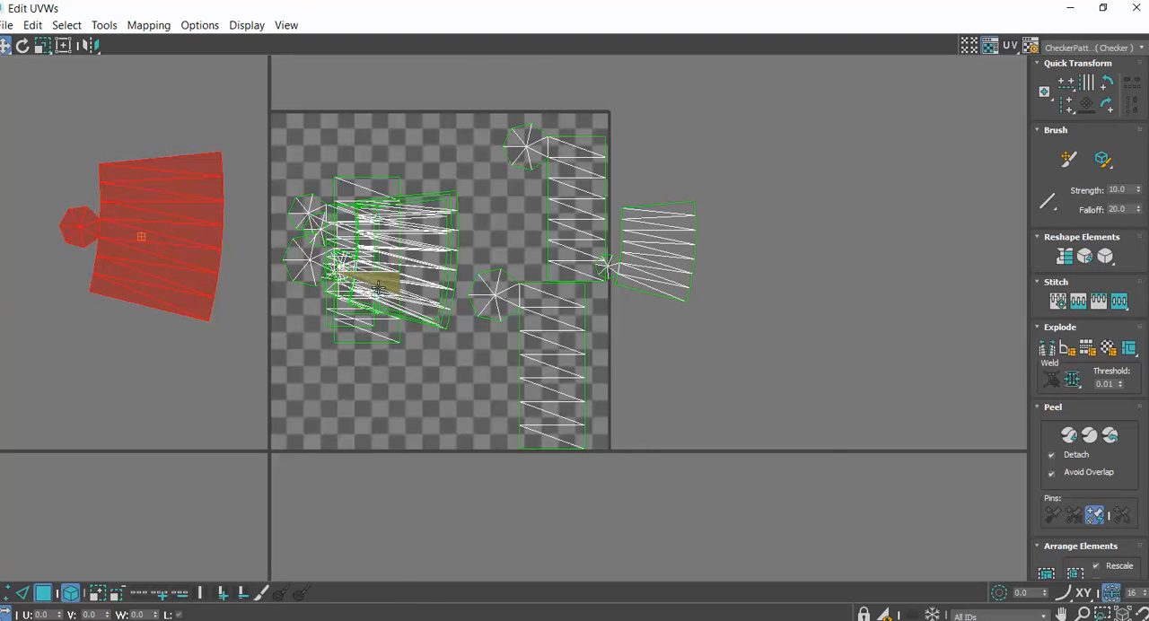
drag(377, 286, 157, 440)
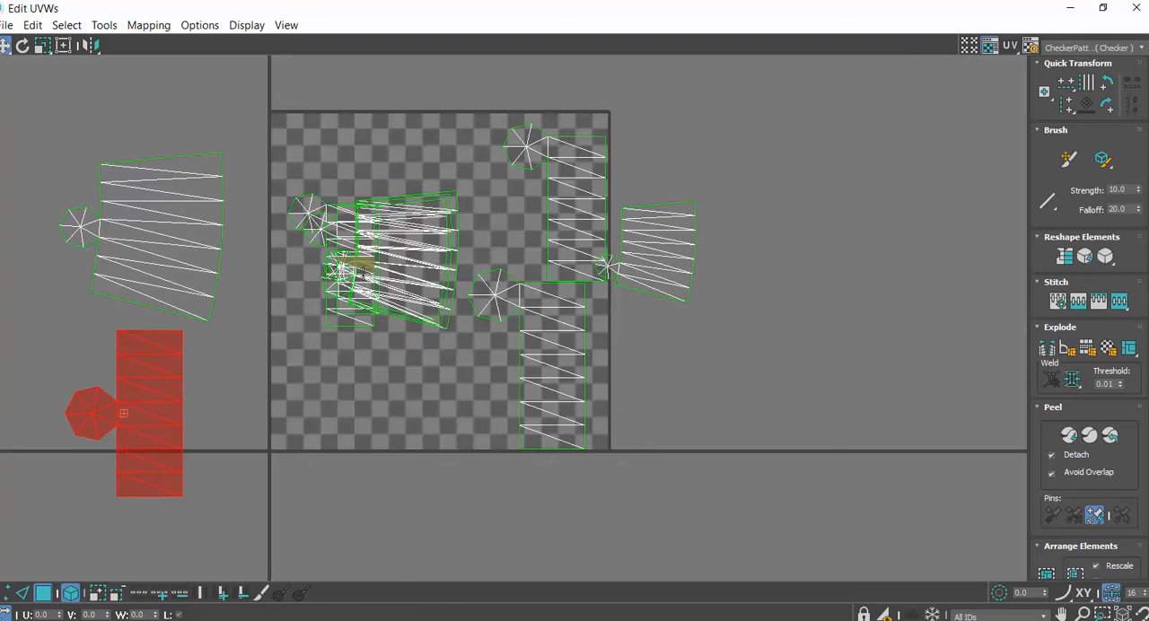
drag(368, 286, 285, 190)
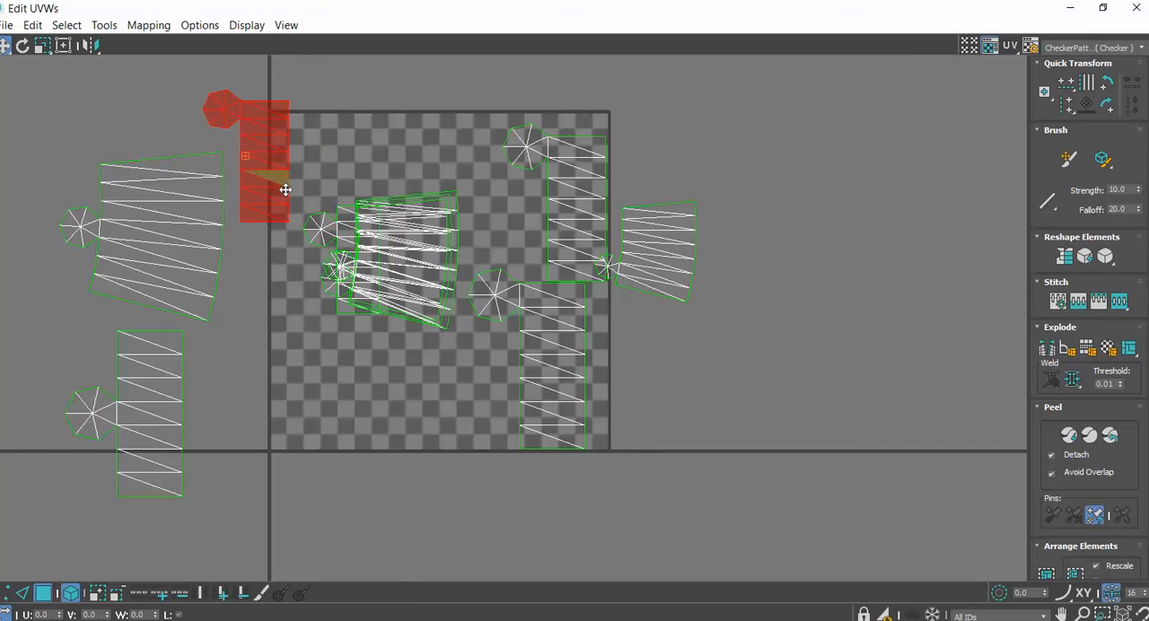
Separate the remaining fan-shaped clusters to the checker tile's upper edge and lower area, and place the last small rectangular cluster near the middle
drag(408, 255, 421, 127)
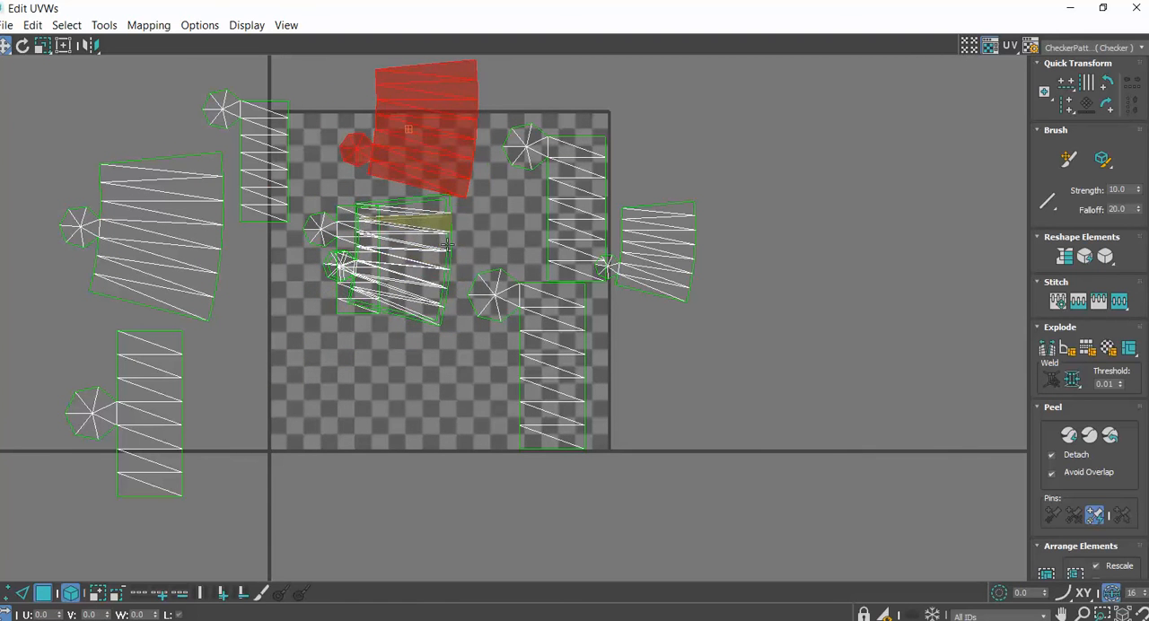
drag(428, 232, 374, 376)
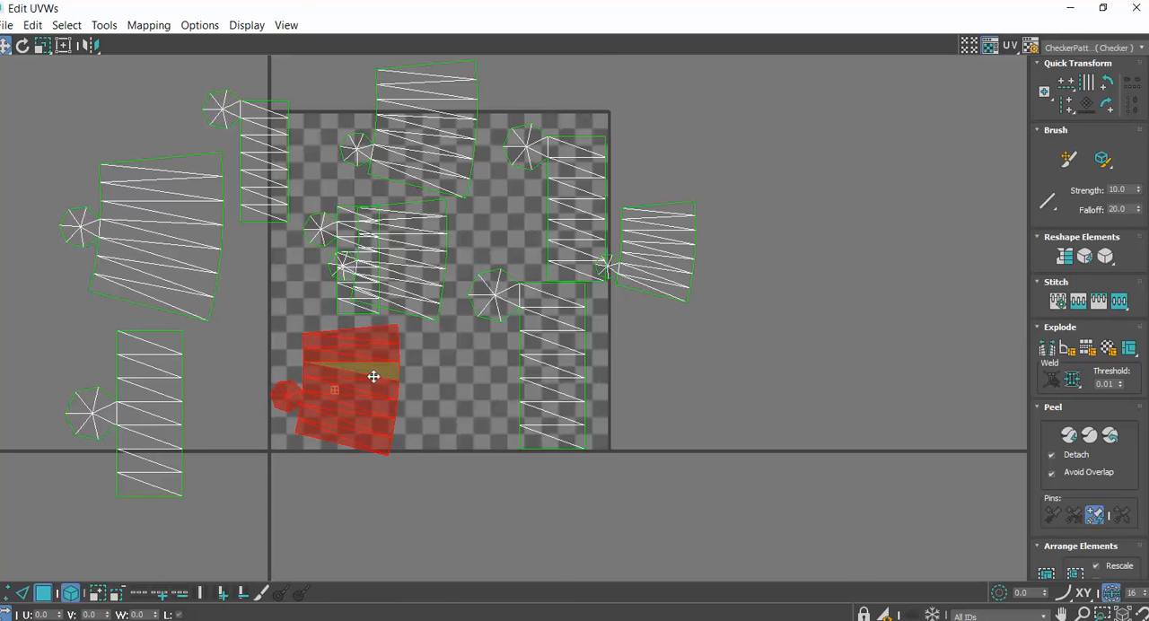
drag(383, 262, 459, 387)
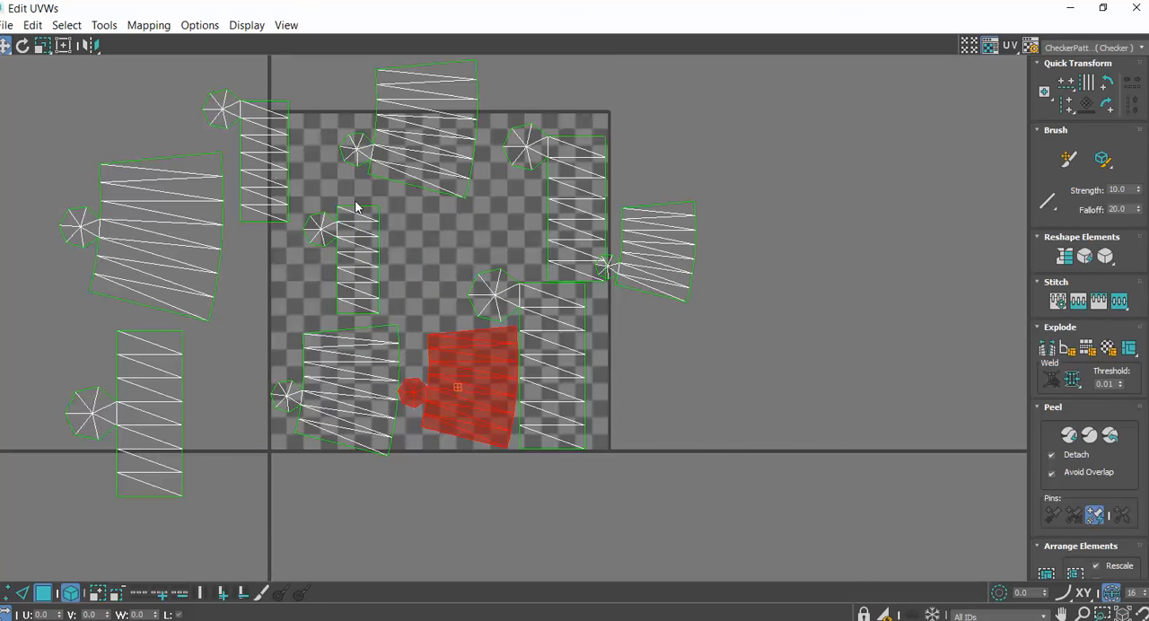
drag(359, 229, 411, 243)
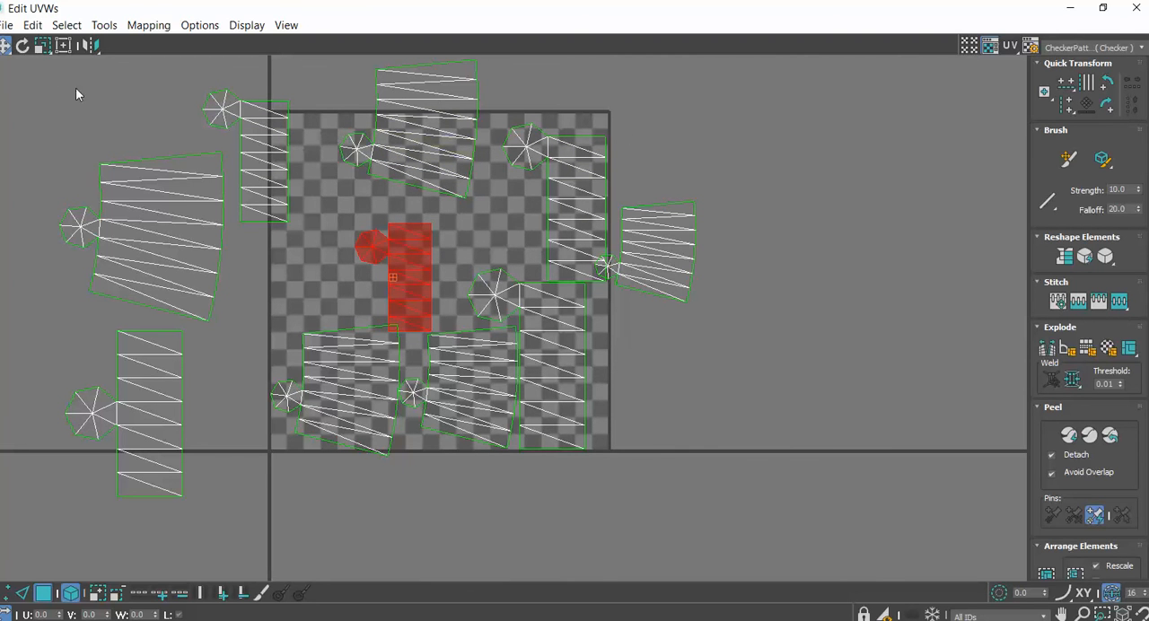
Open the Render UVW Template settings and set both the template's width and height to 512
click(7, 26)
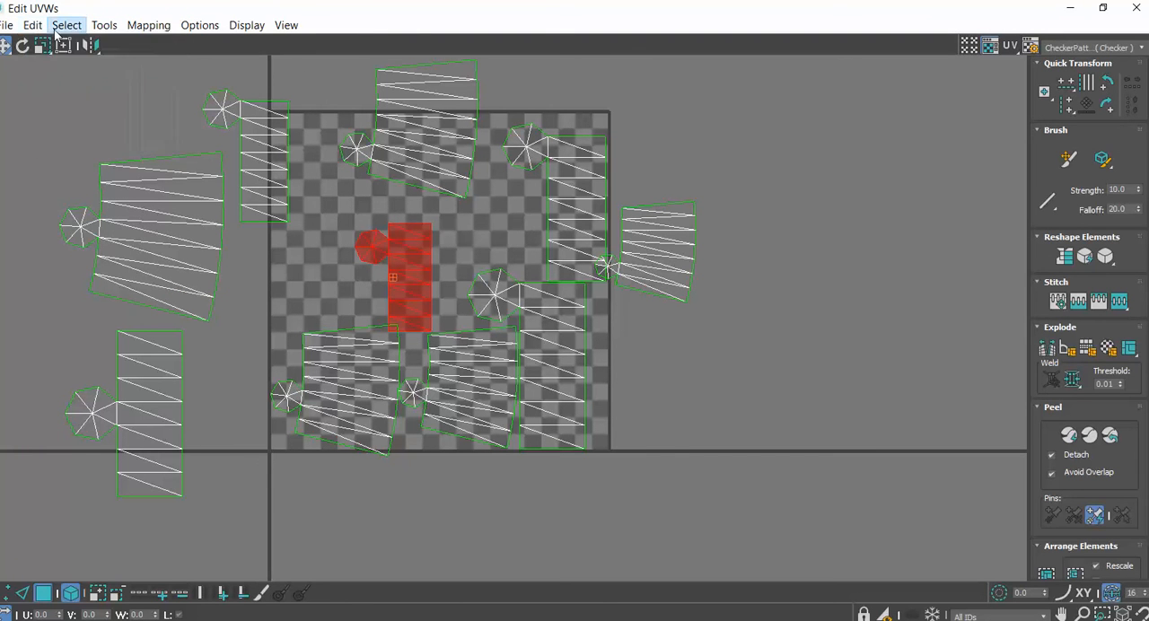
click(67, 27)
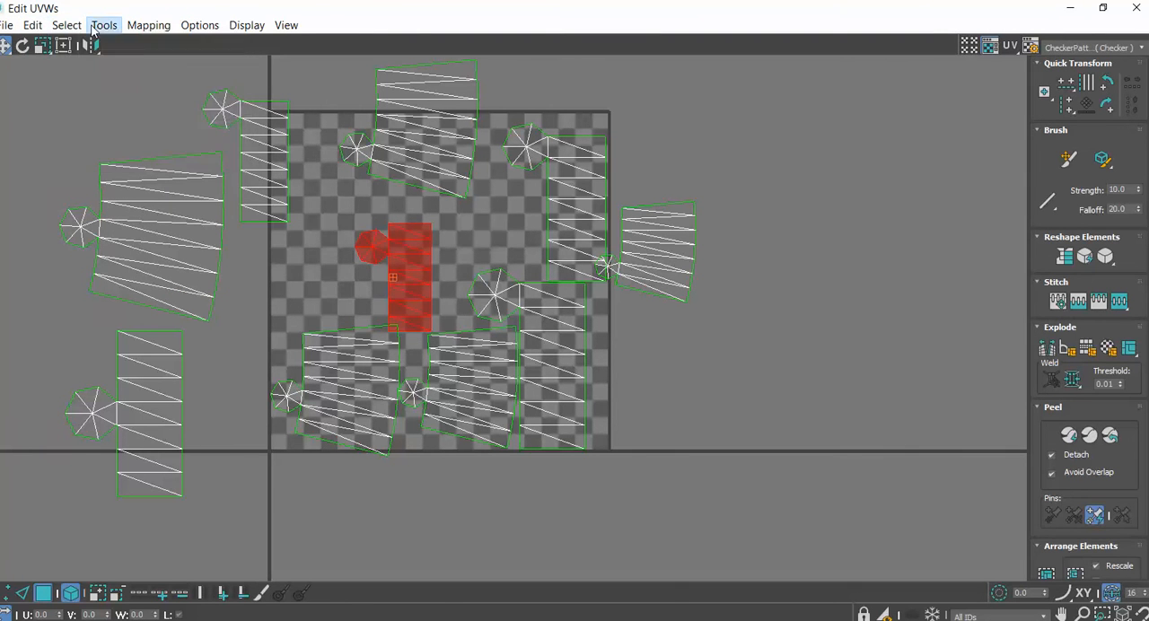
click(102, 27)
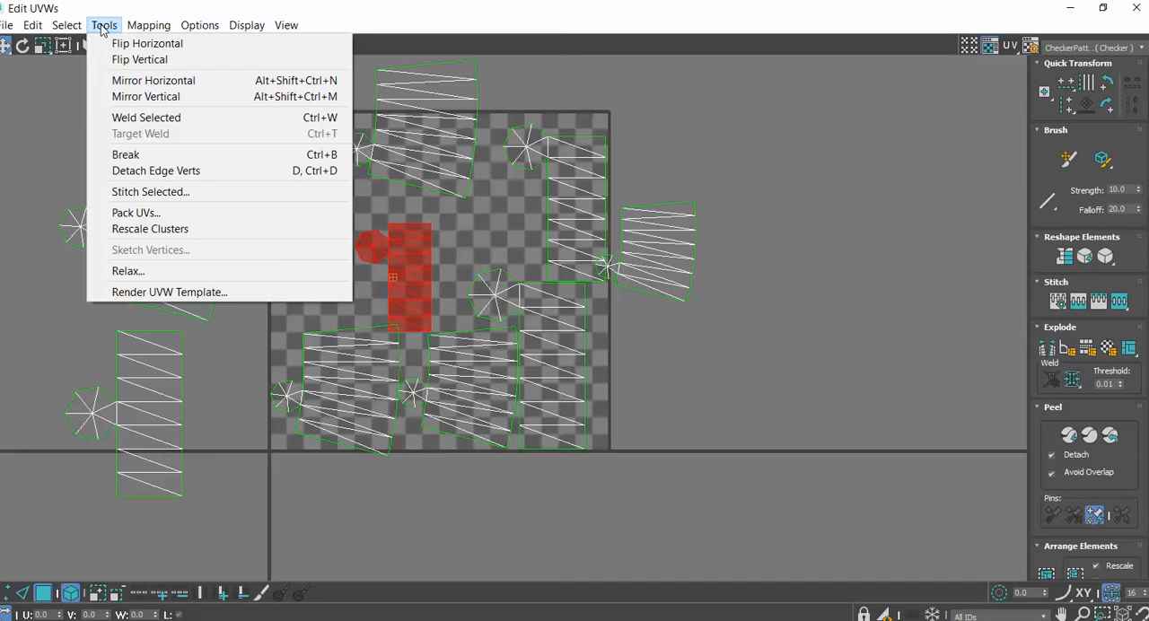
click(171, 292)
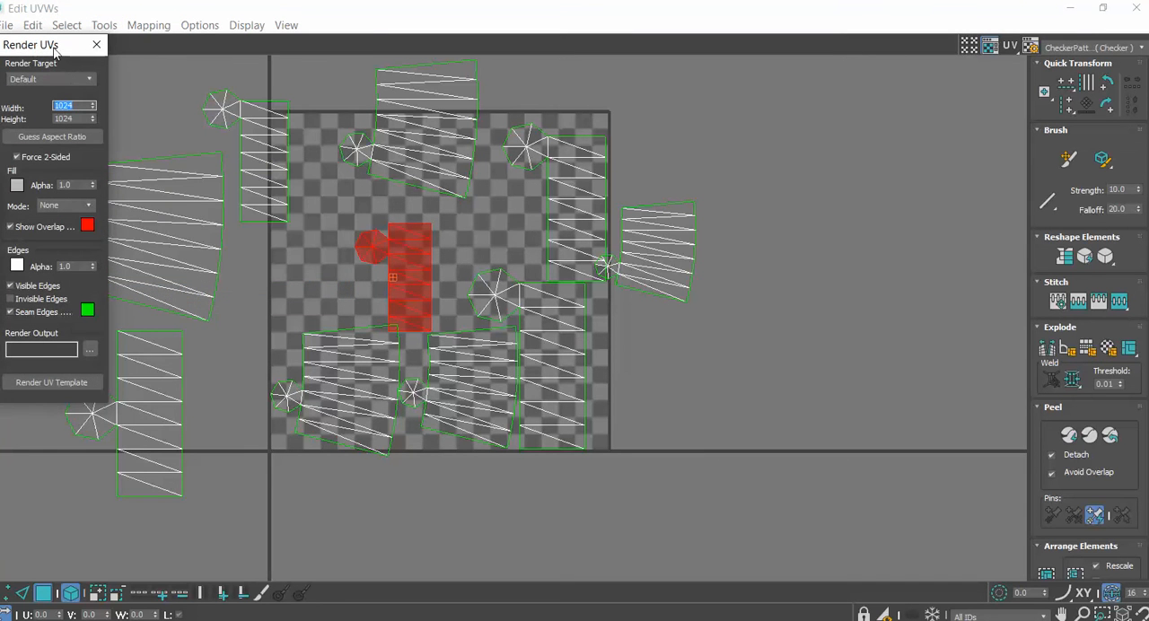
drag(54, 52, 160, 49)
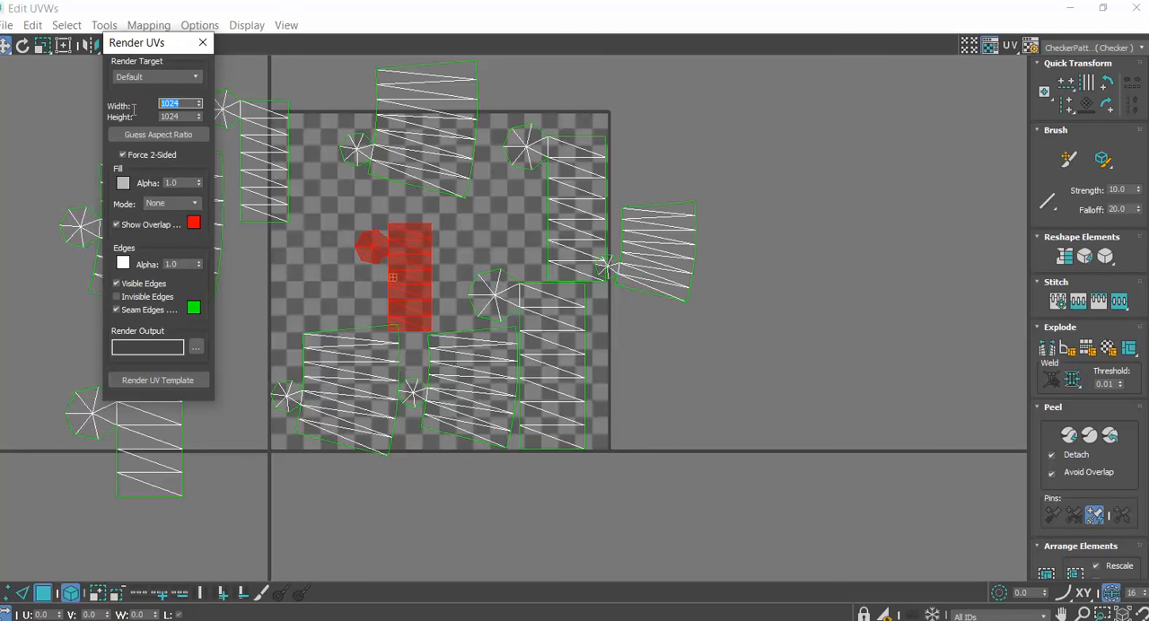
text(512)
drag(192, 118, 162, 118)
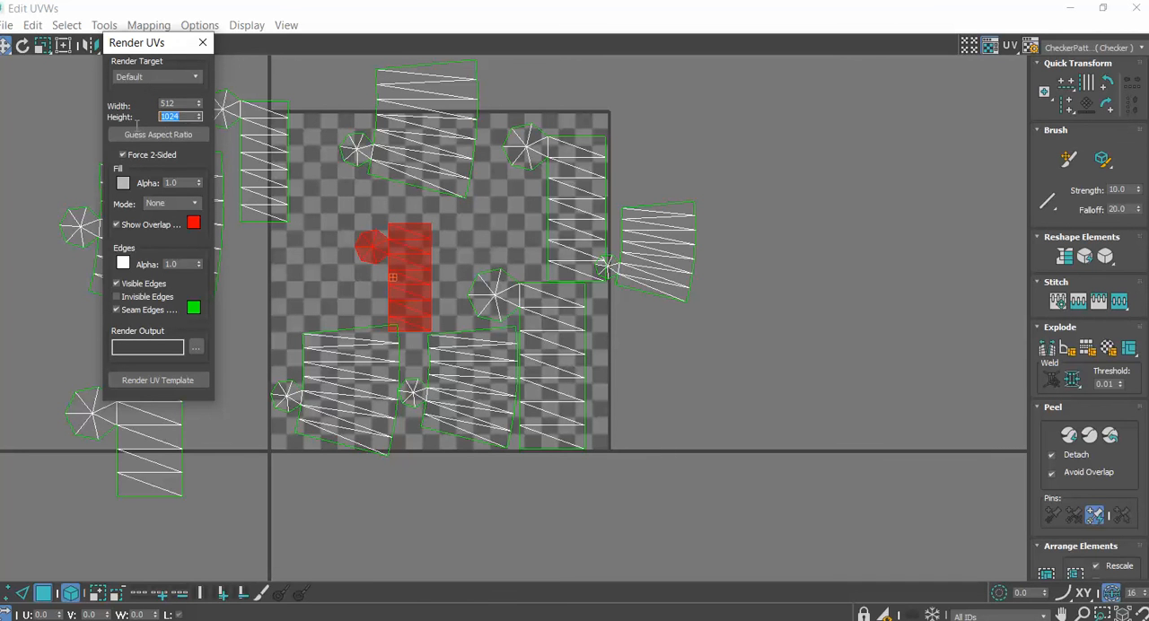
text(512)
Render the UV template and close the rendered map, returning to the cluster at the checker tile's upper edge
click(161, 381)
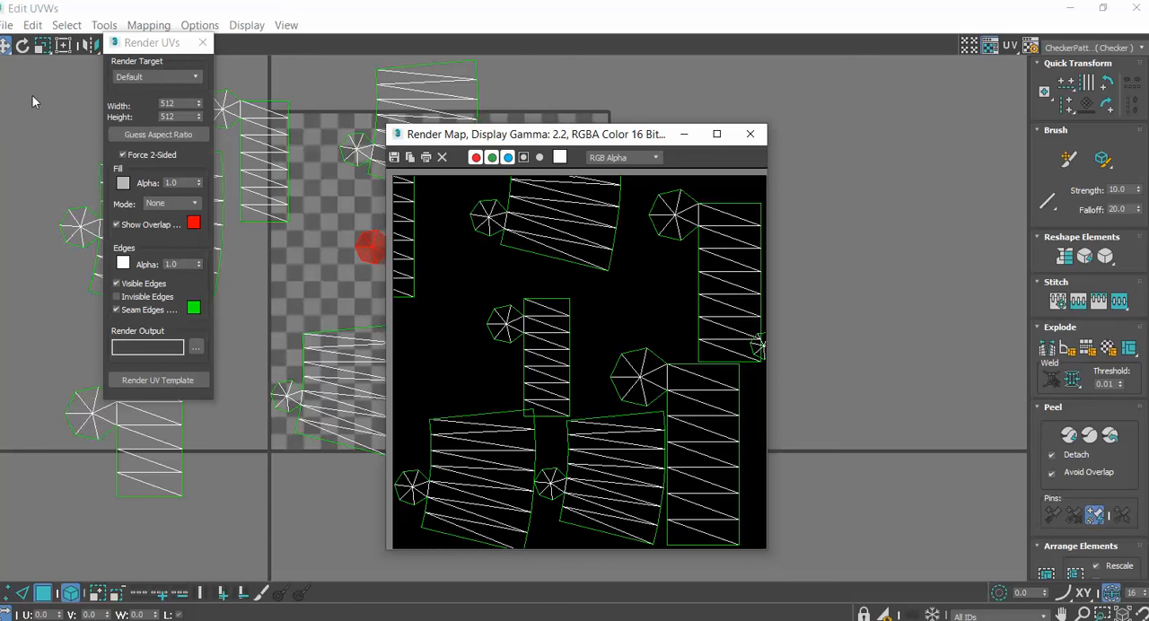
click(750, 135)
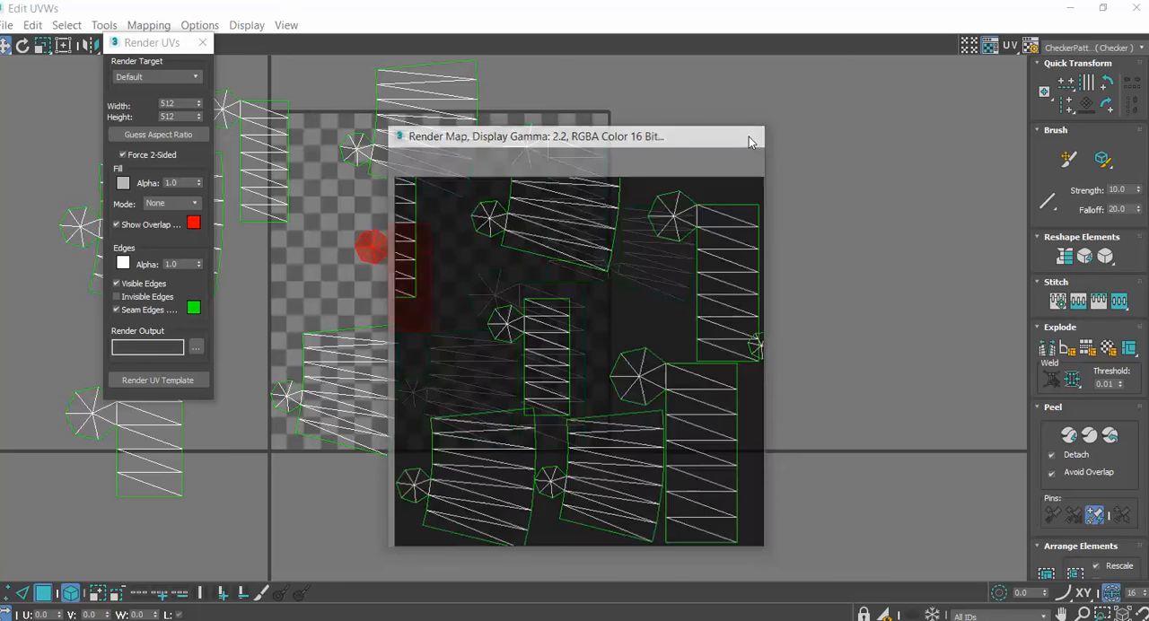
click(454, 159)
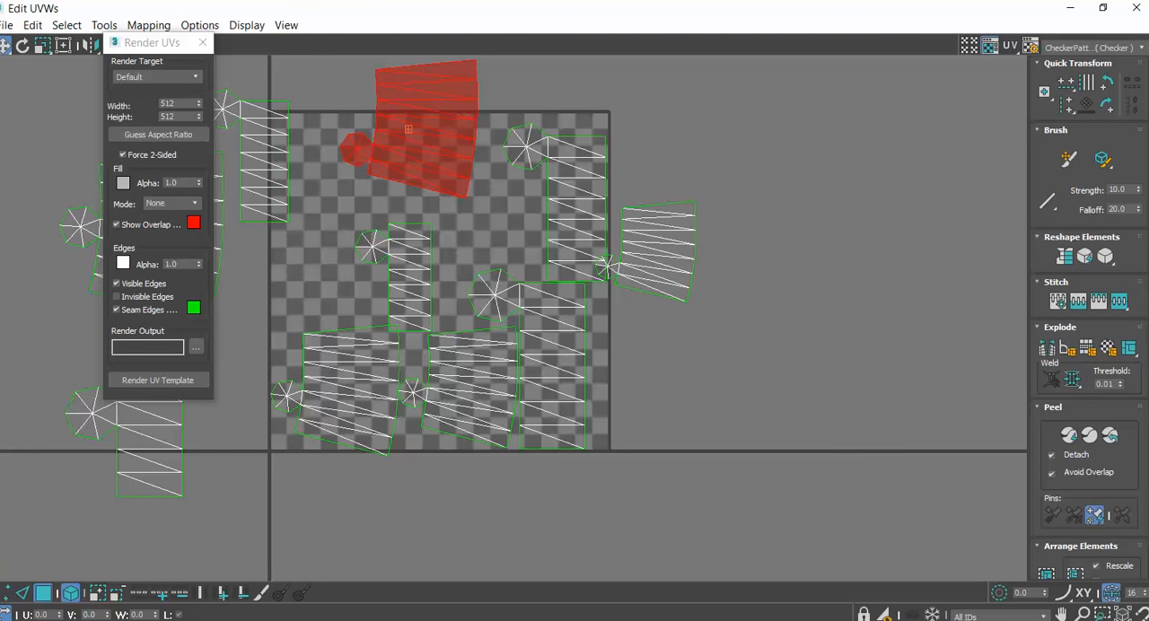
Switch from the UV editor to the There application and make the seated avatar leave the bench
click(1008, 620)
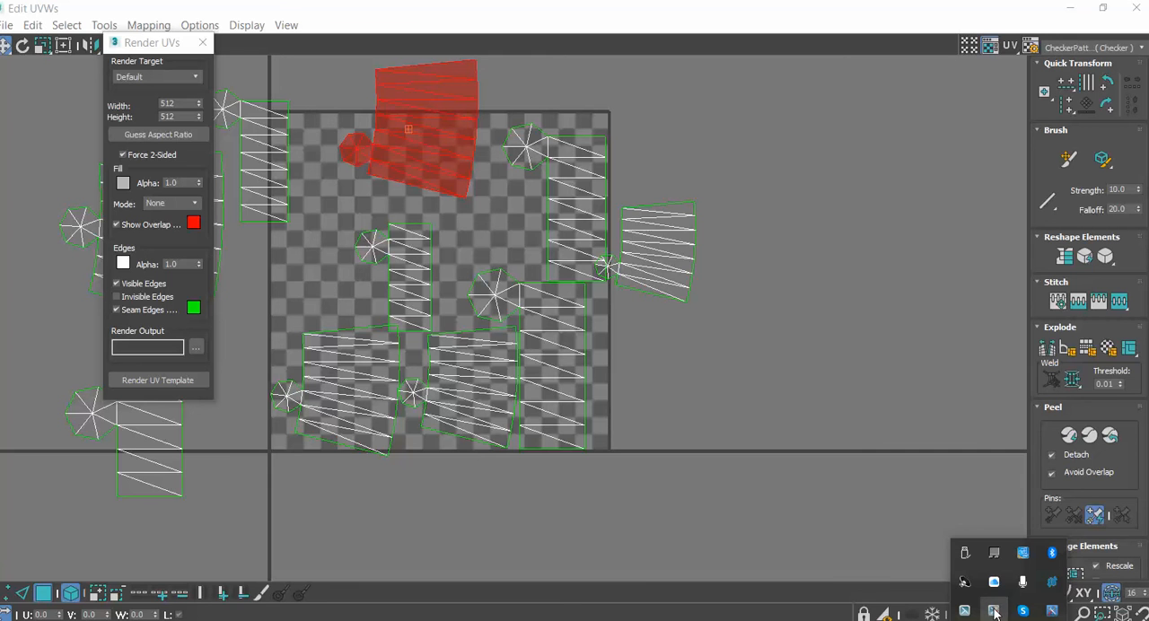
click(1070, 8)
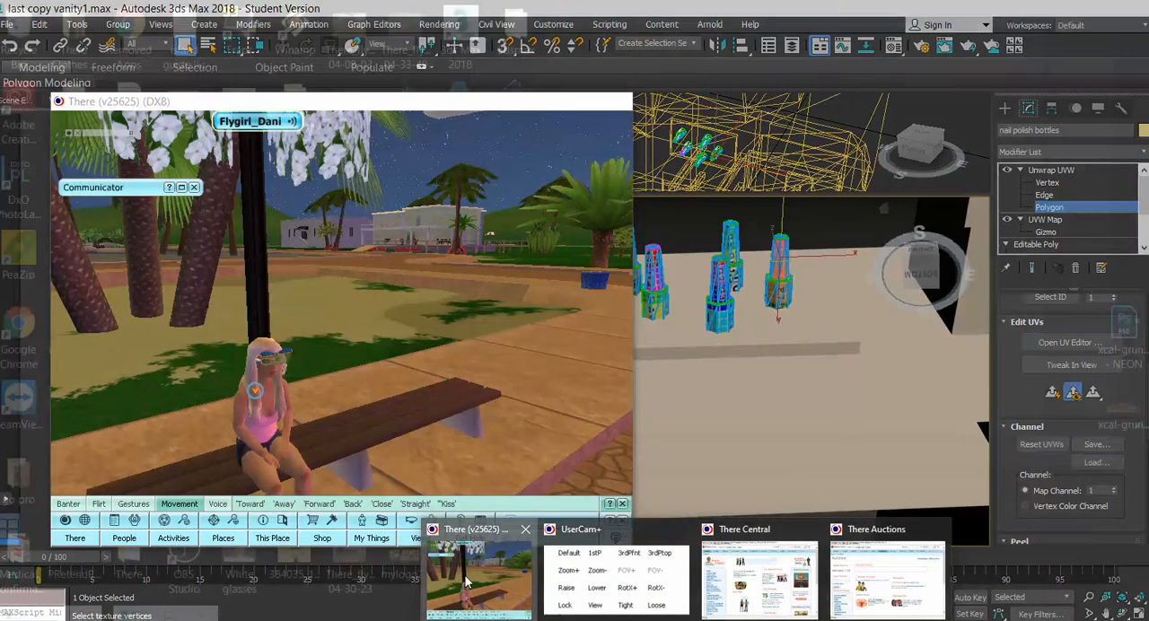
click(458, 576)
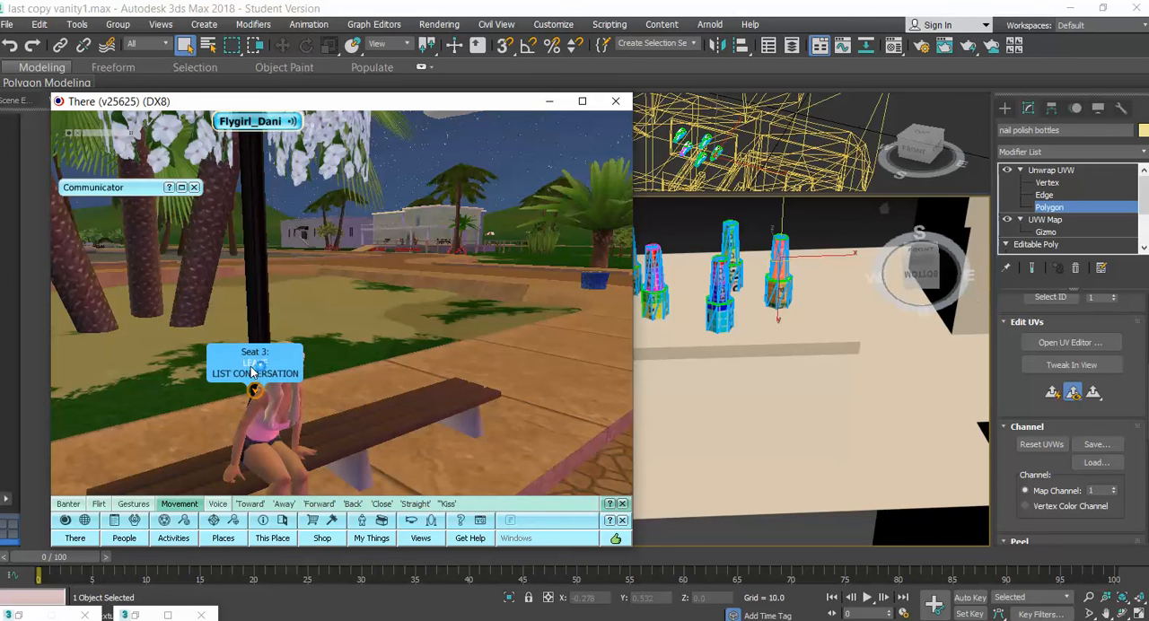
click(251, 375)
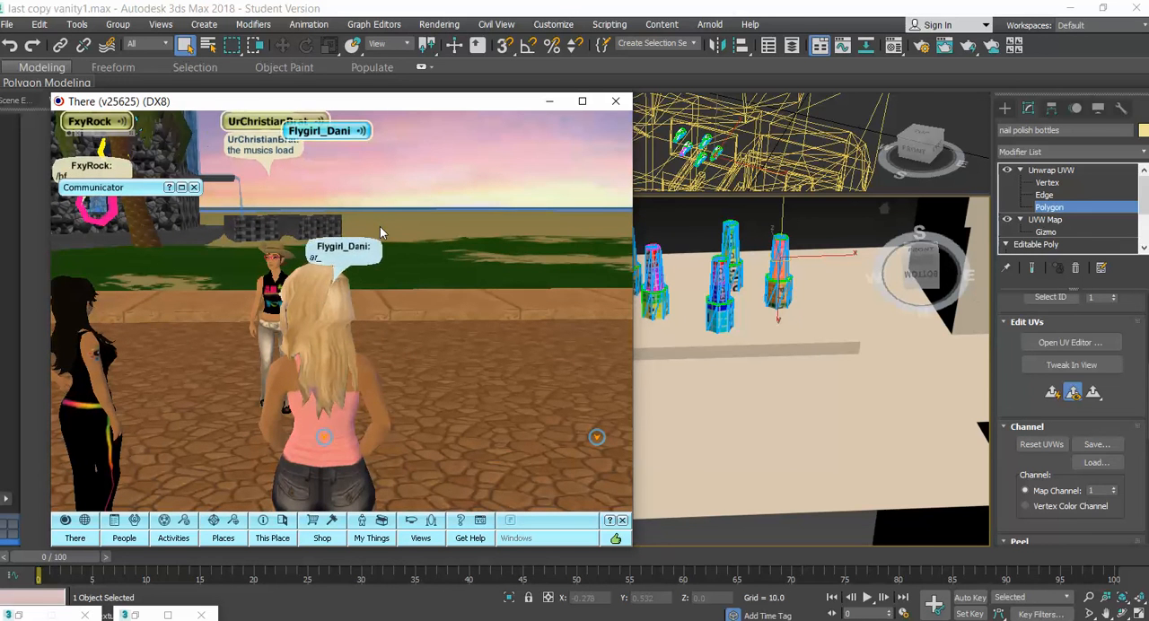
Send the chat message "hang on issues with voice" in There
text(hang on)
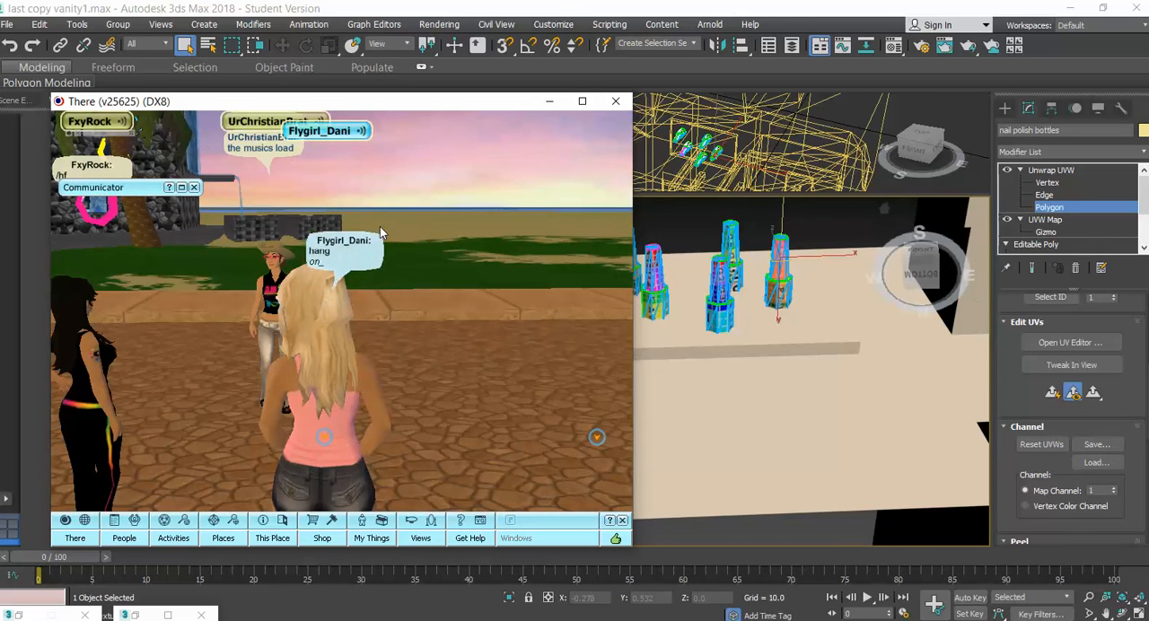
text( issues with)
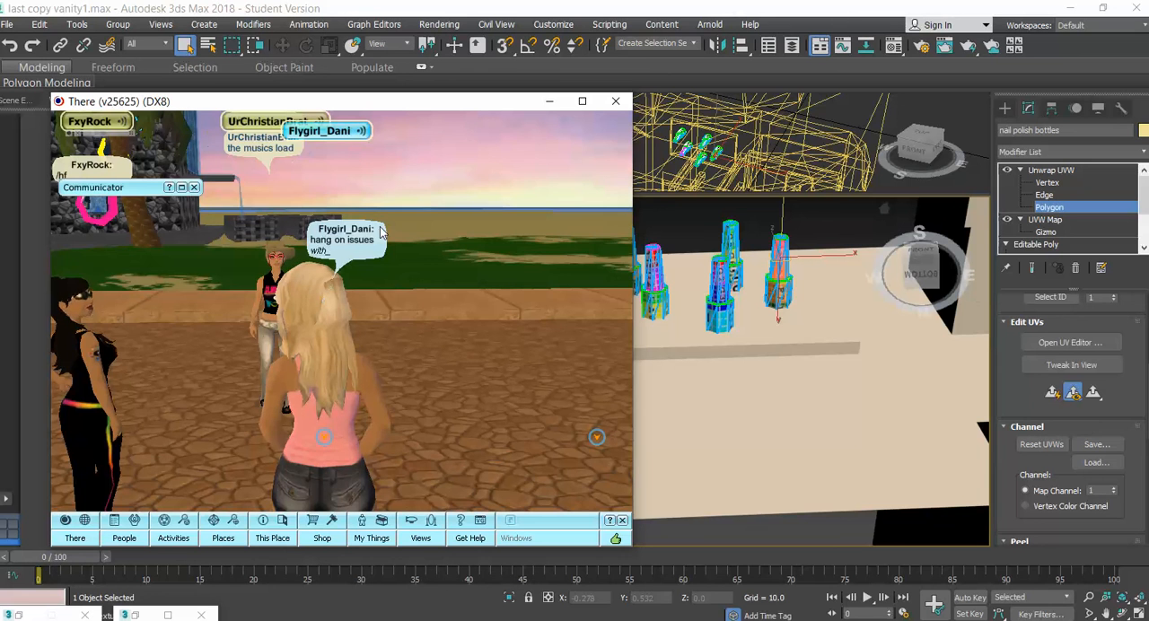
text( voice)
key(Return)
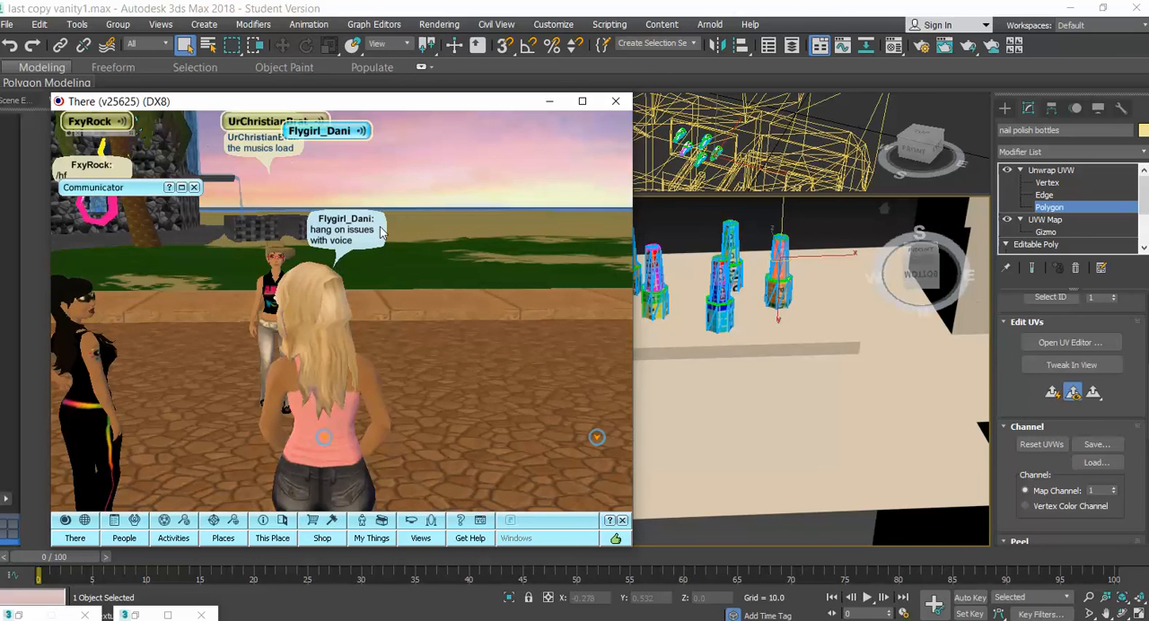